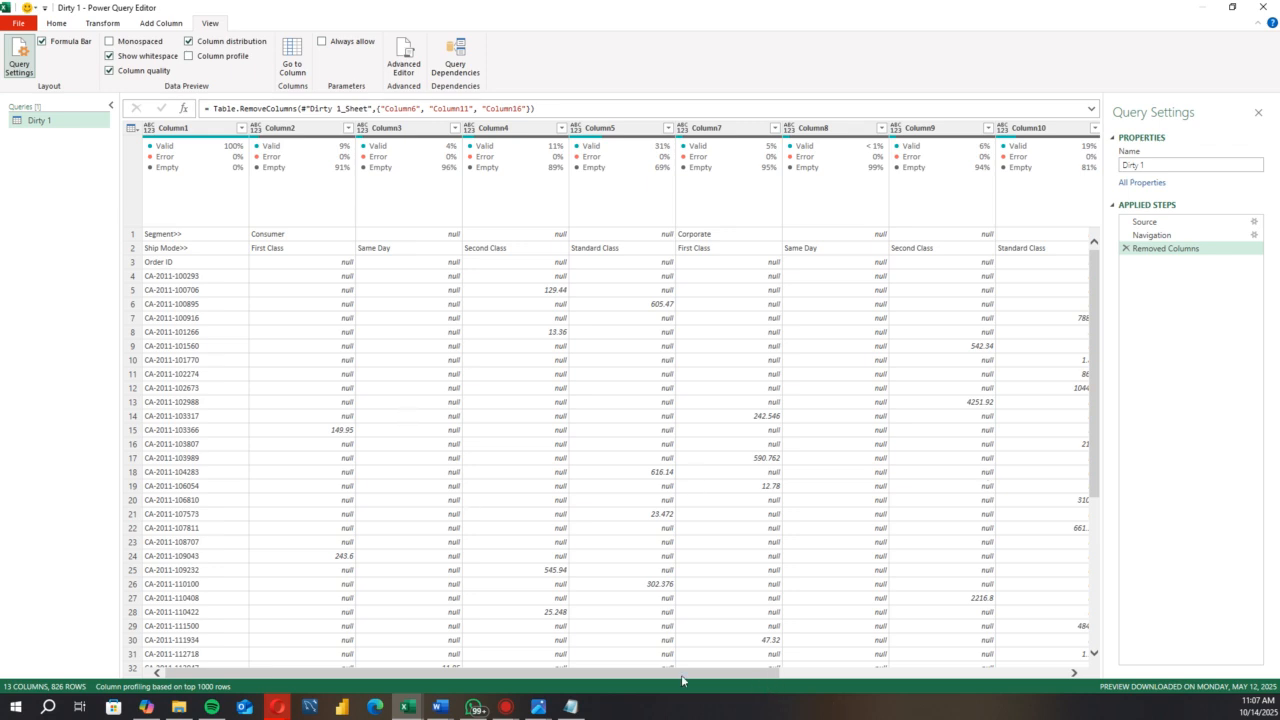
Step: Transpose the Dirty 1 table and promote its first row to column headers
left_click(52, 25)
left_click(104, 25)
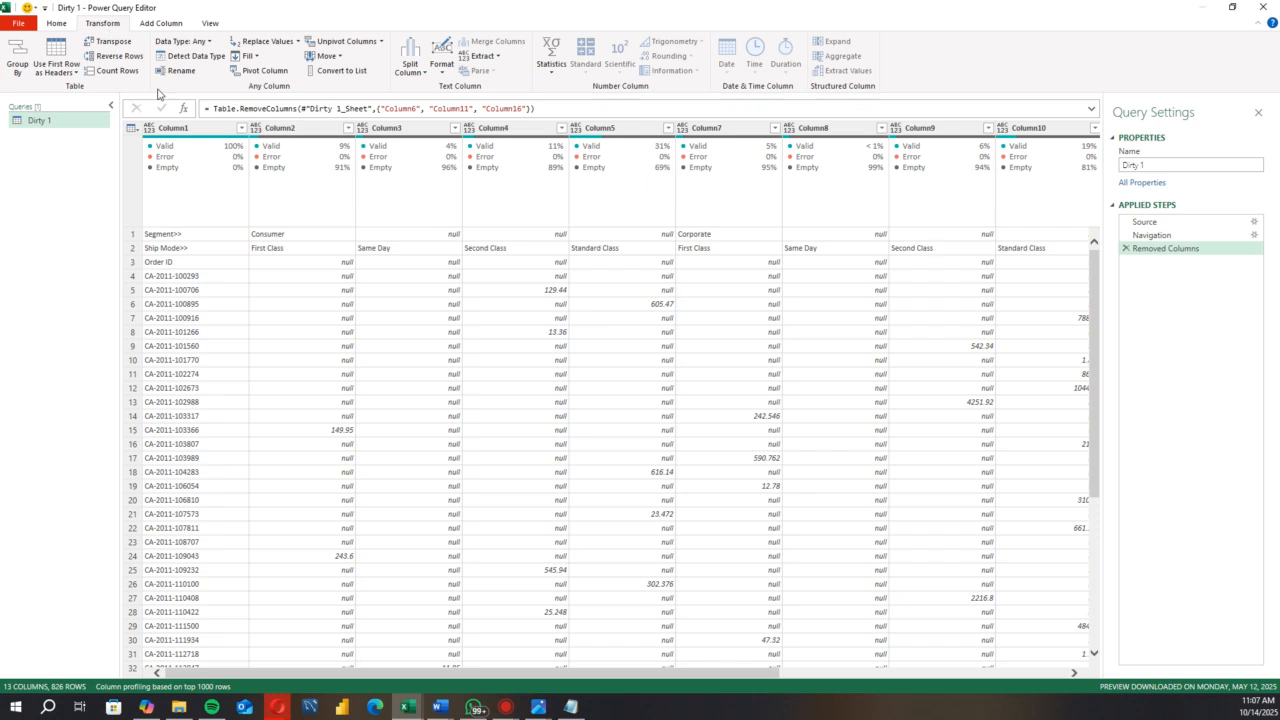
left_click(125, 47)
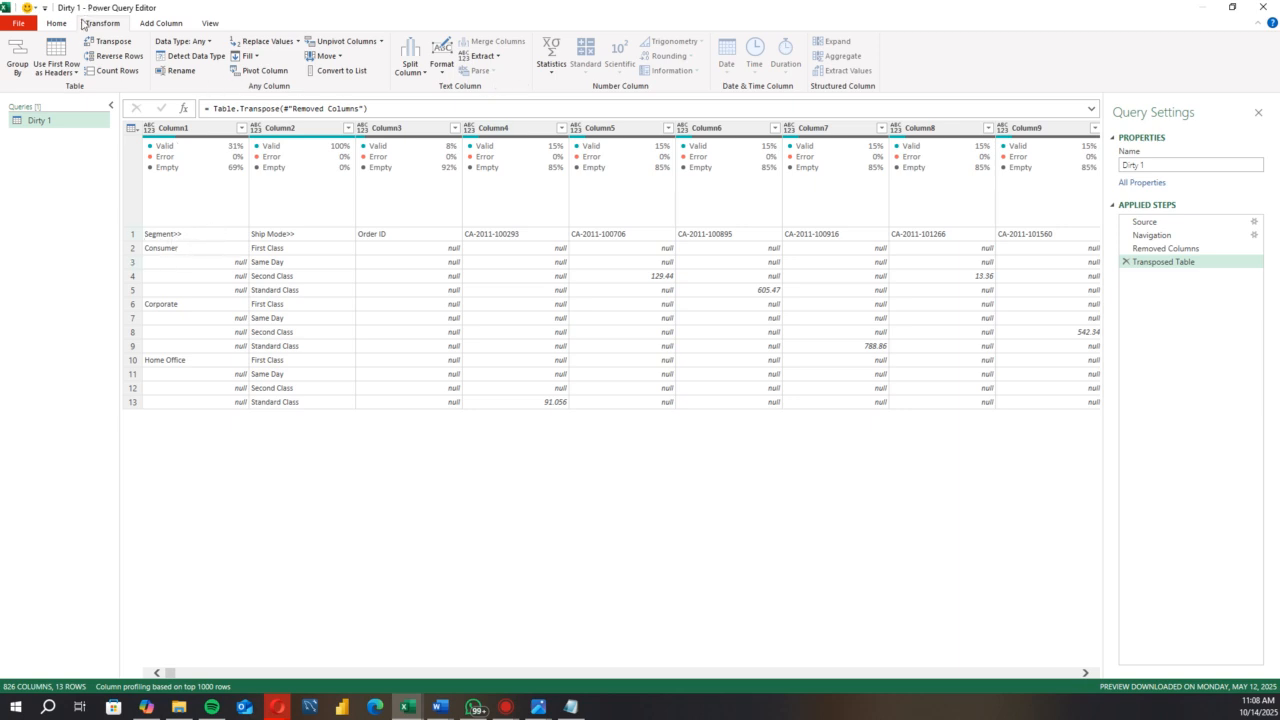
left_click(57, 72)
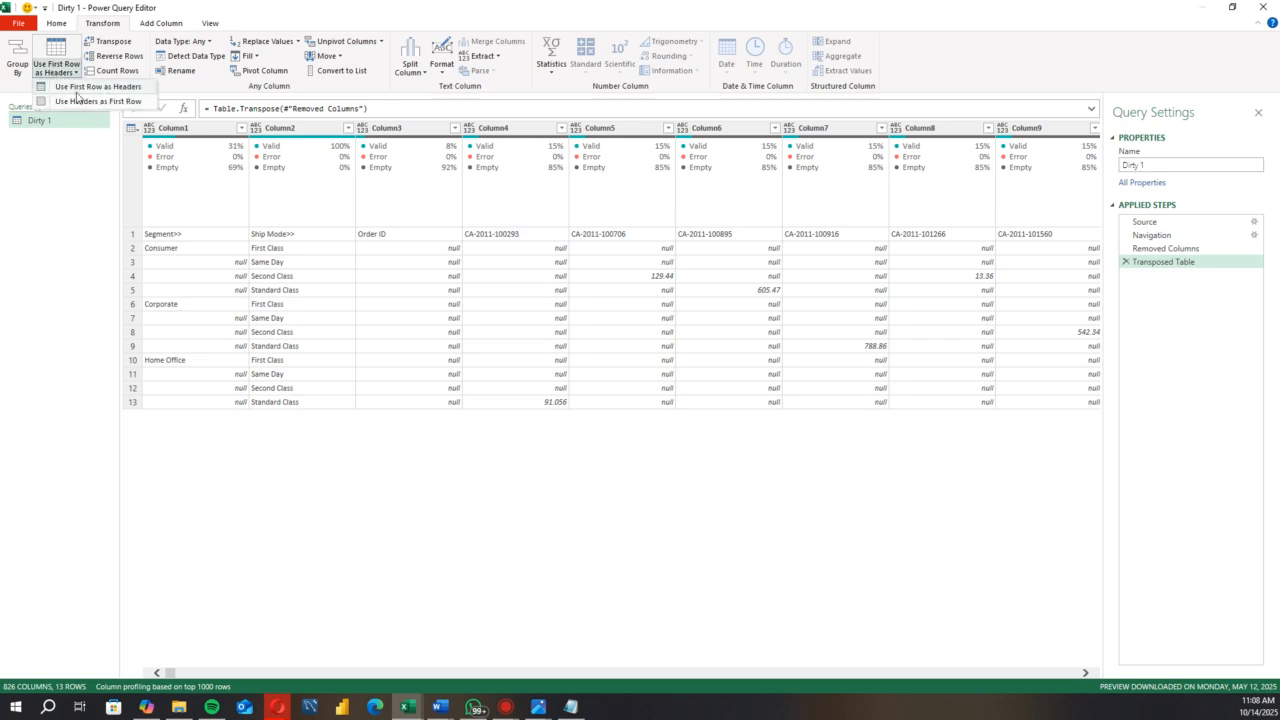
left_click(95, 87)
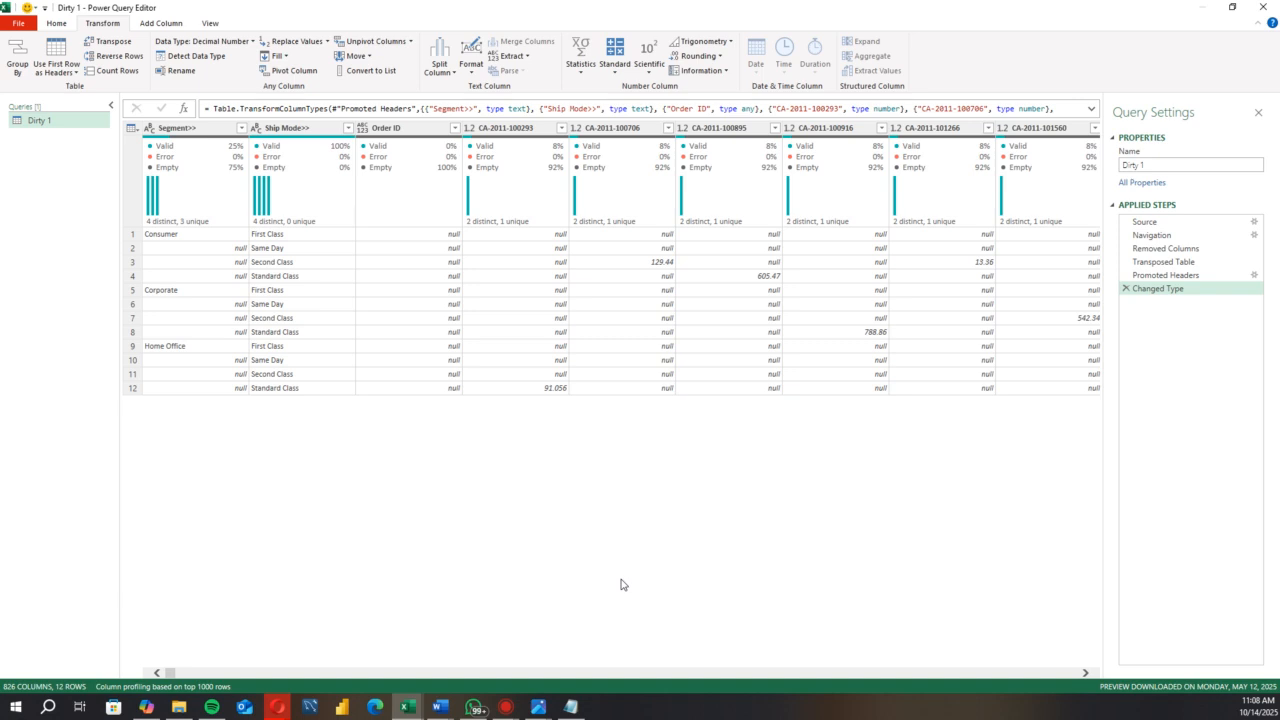
Step: Unpivot all columns other than Segment>>, Ship Mode>> and Order ID
left_click(198, 134)
left_click(288, 134, "ctrl")
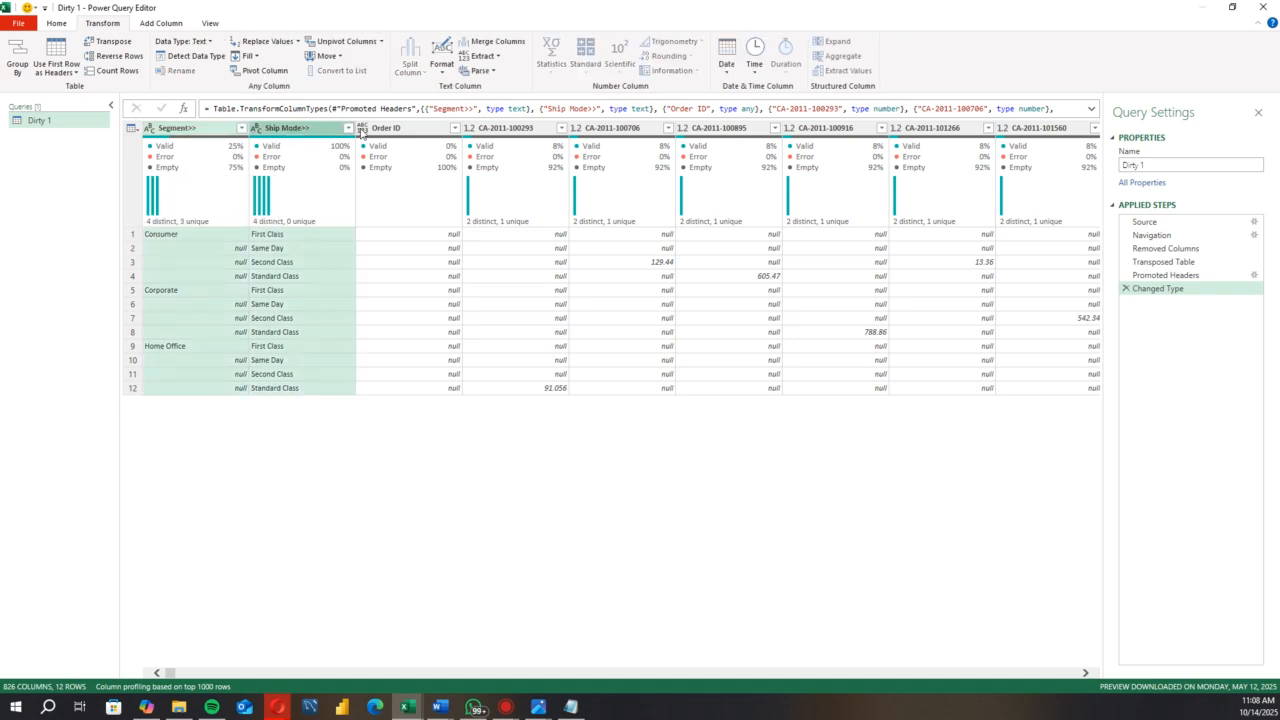
left_click(376, 134, "ctrl")
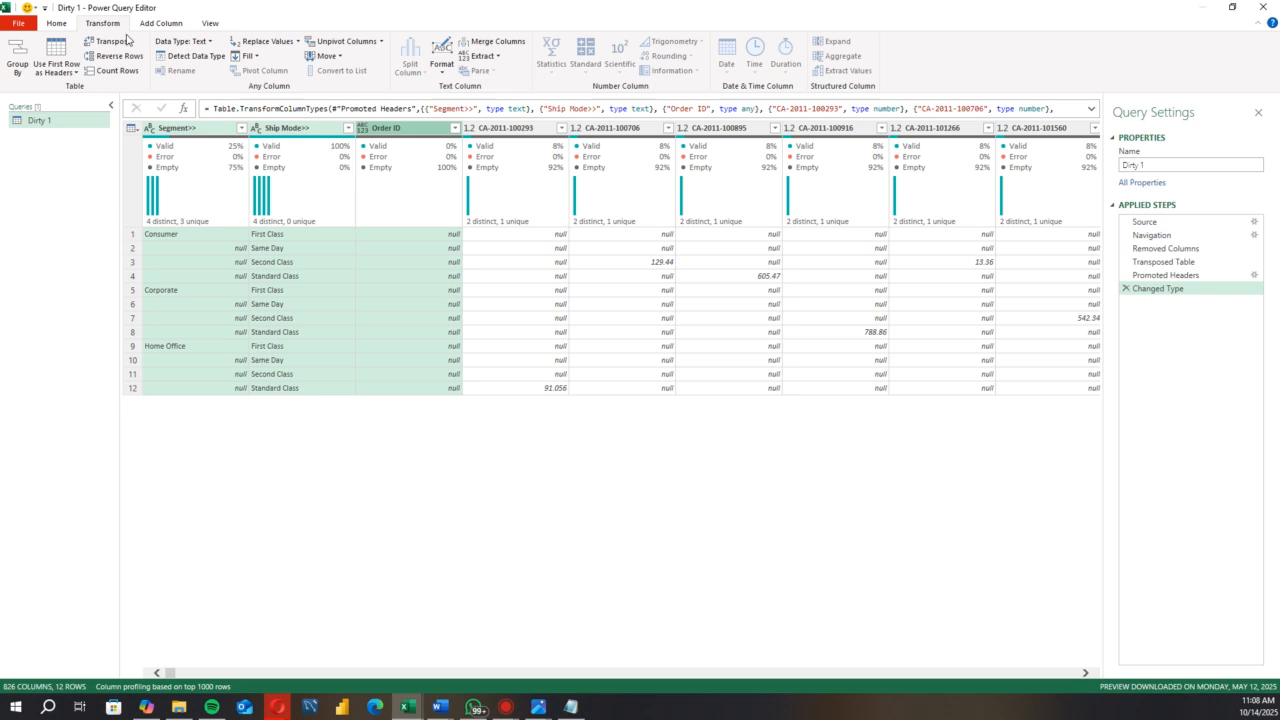
left_click(55, 24)
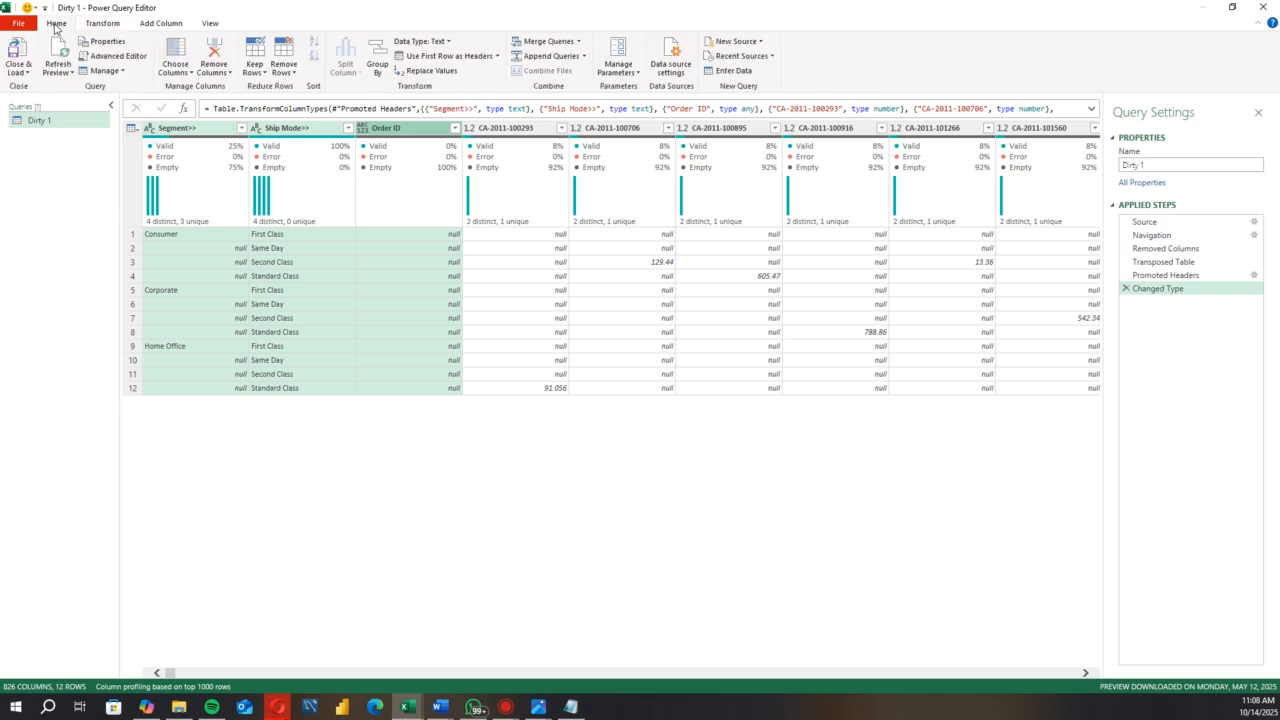
left_click(100, 24)
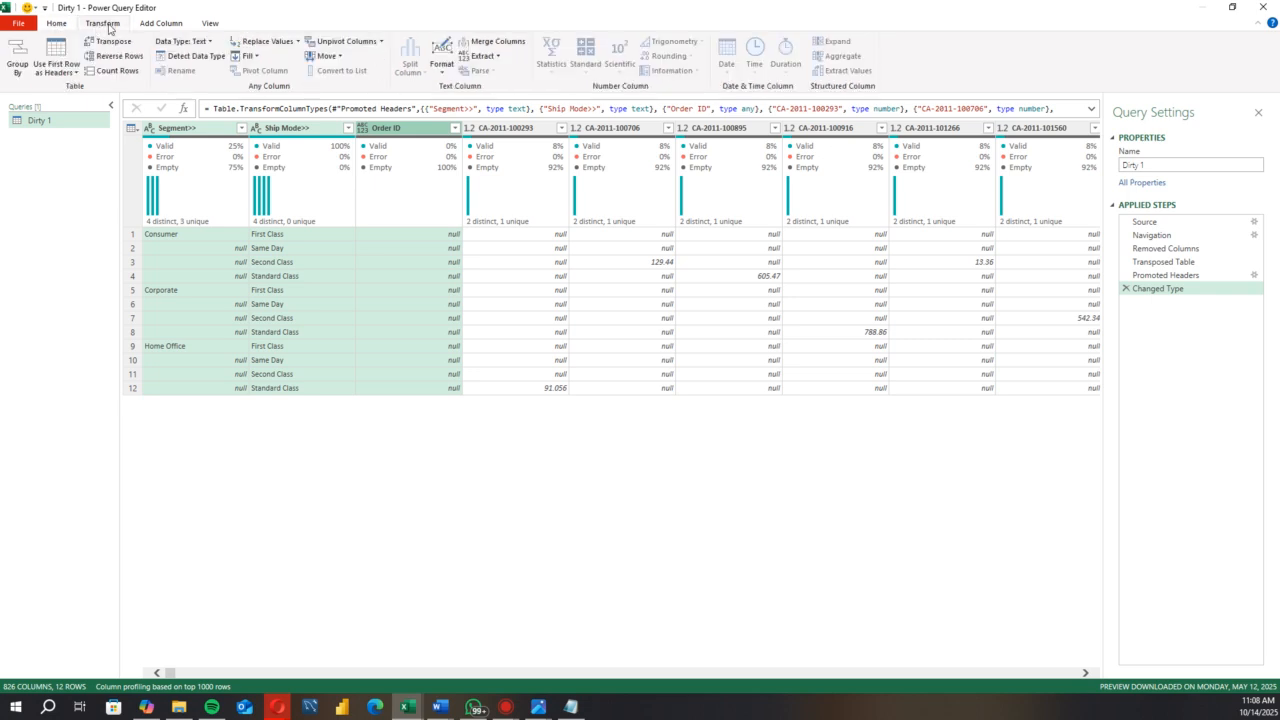
left_click(381, 45)
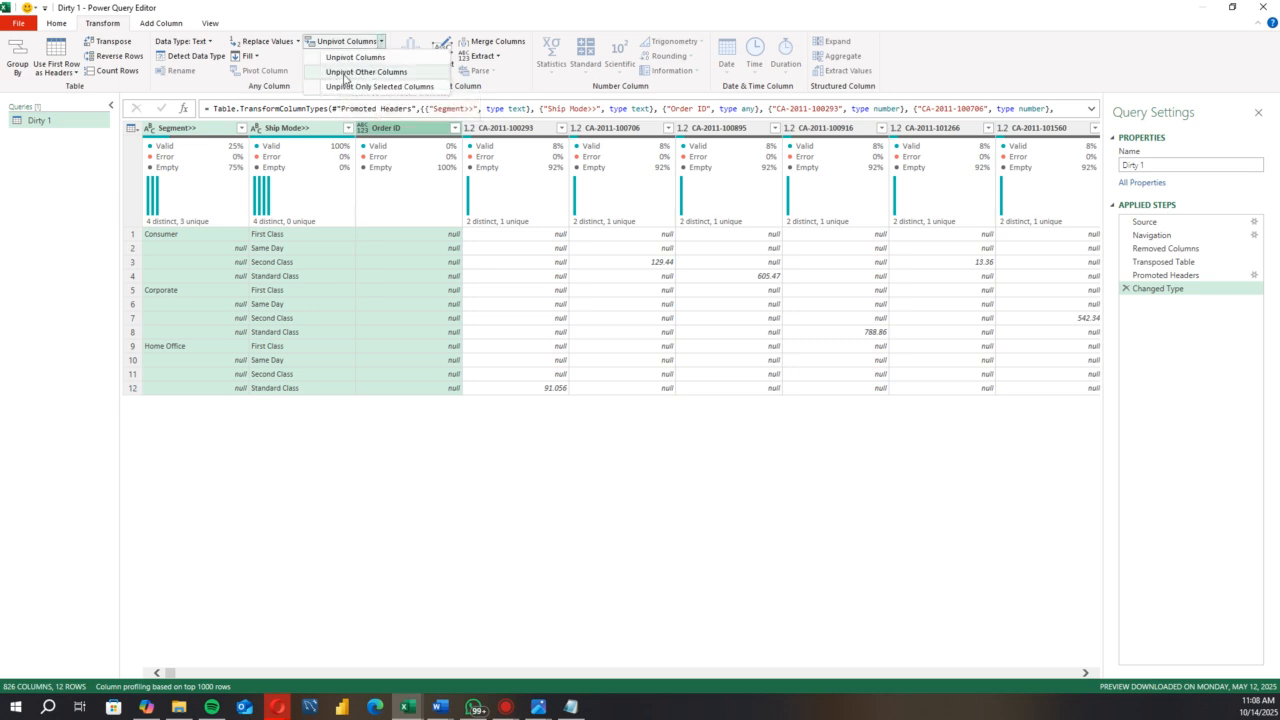
left_click(336, 74)
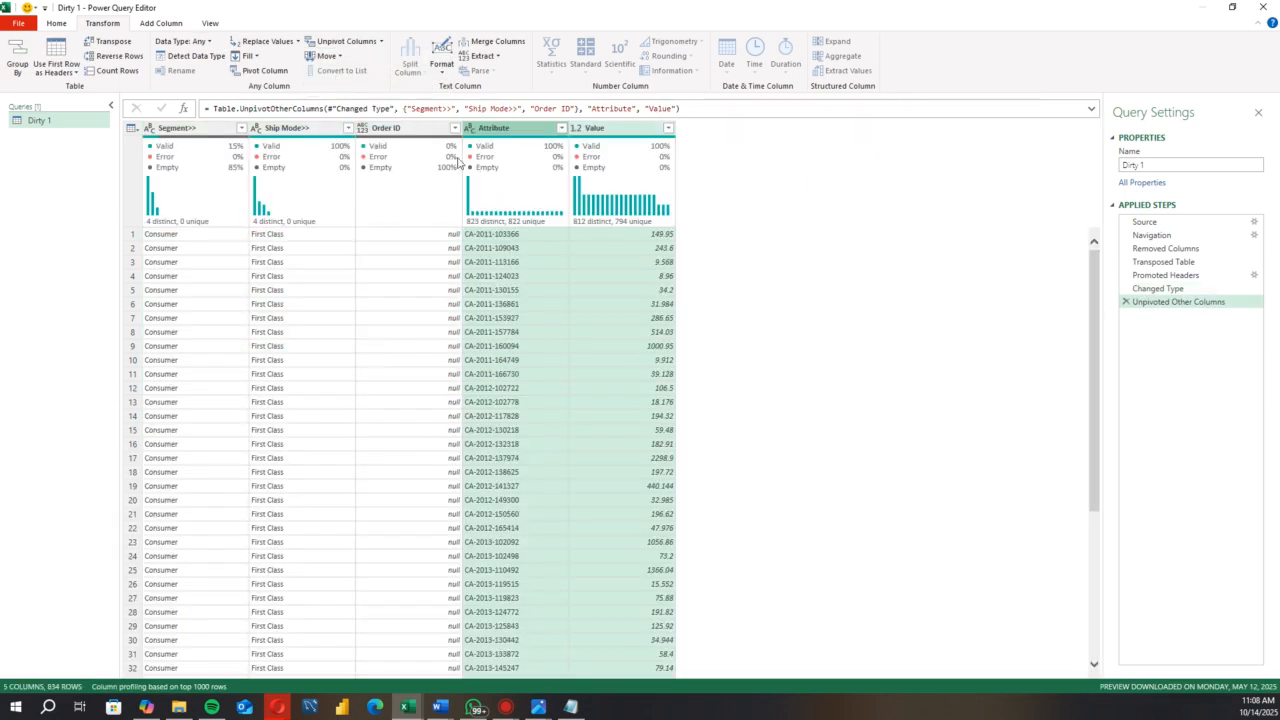
Step: Remove the empty Order ID column from the unpivoted table
left_click(418, 131)
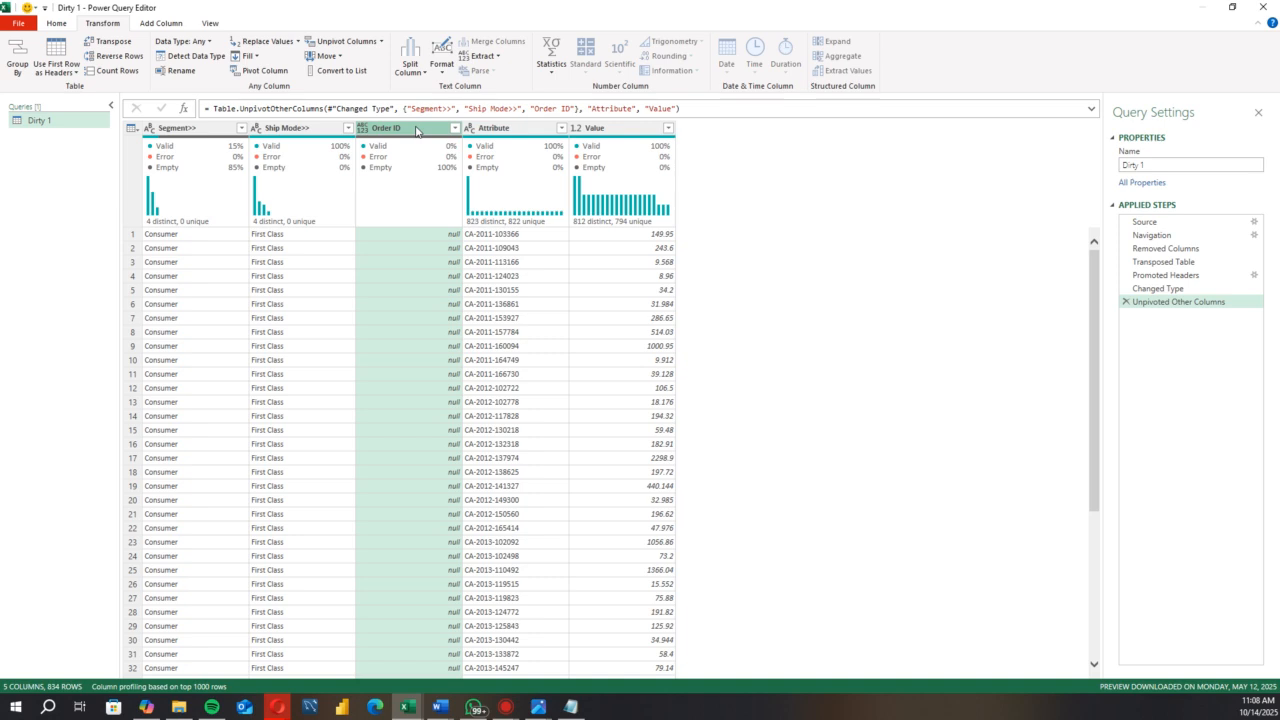
right_click(418, 131)
left_click(436, 154)
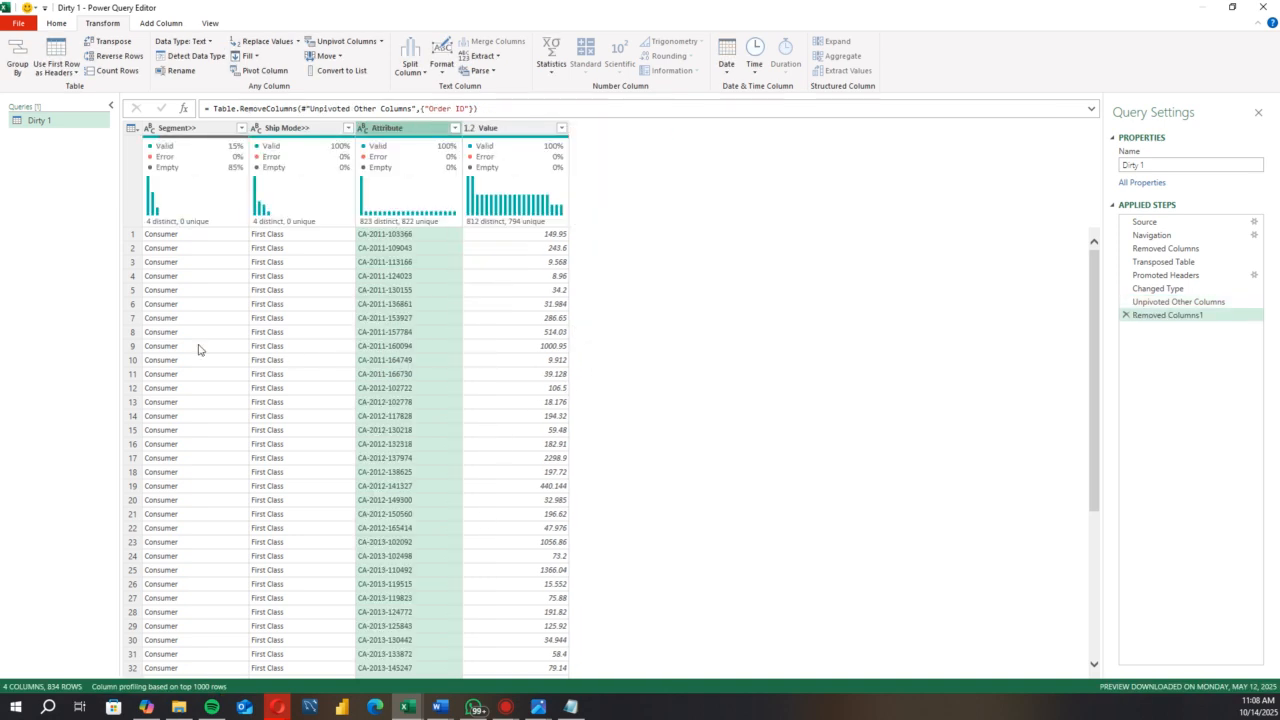
Step: Rename the Ship Mode>> and Segment>> columns as "Ship Mode" and "Segment", without the trailing arrows
double_click(324, 130)
left_click(324, 130)
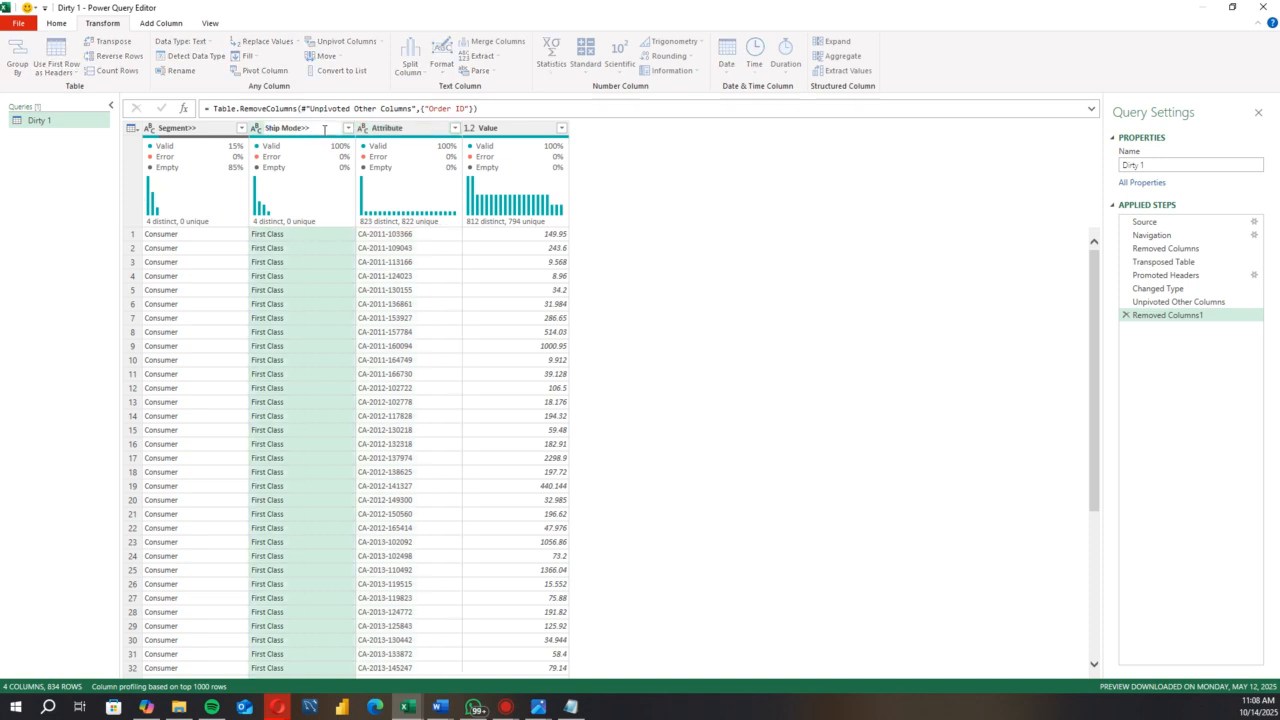
key("BackSpace")
key("BackSpace")
left_click(203, 130)
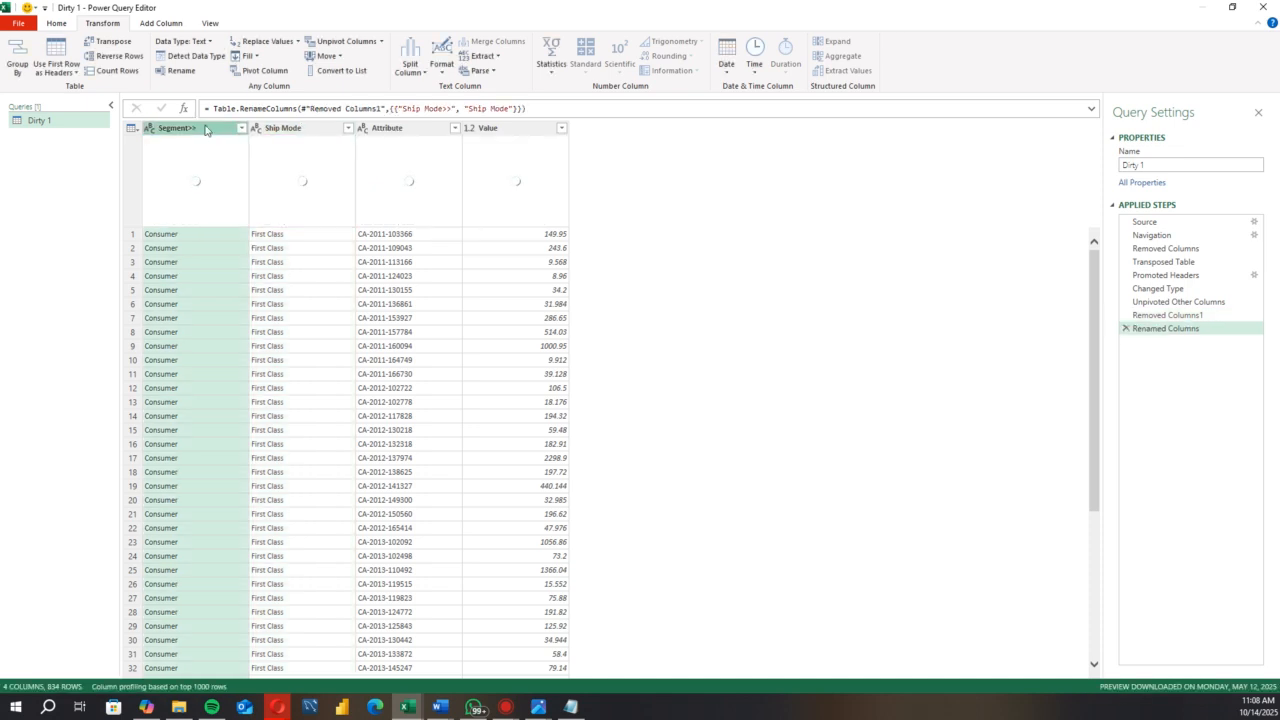
double_click(207, 130)
left_click(206, 126)
key("BackSpace")
key("BackSpace")
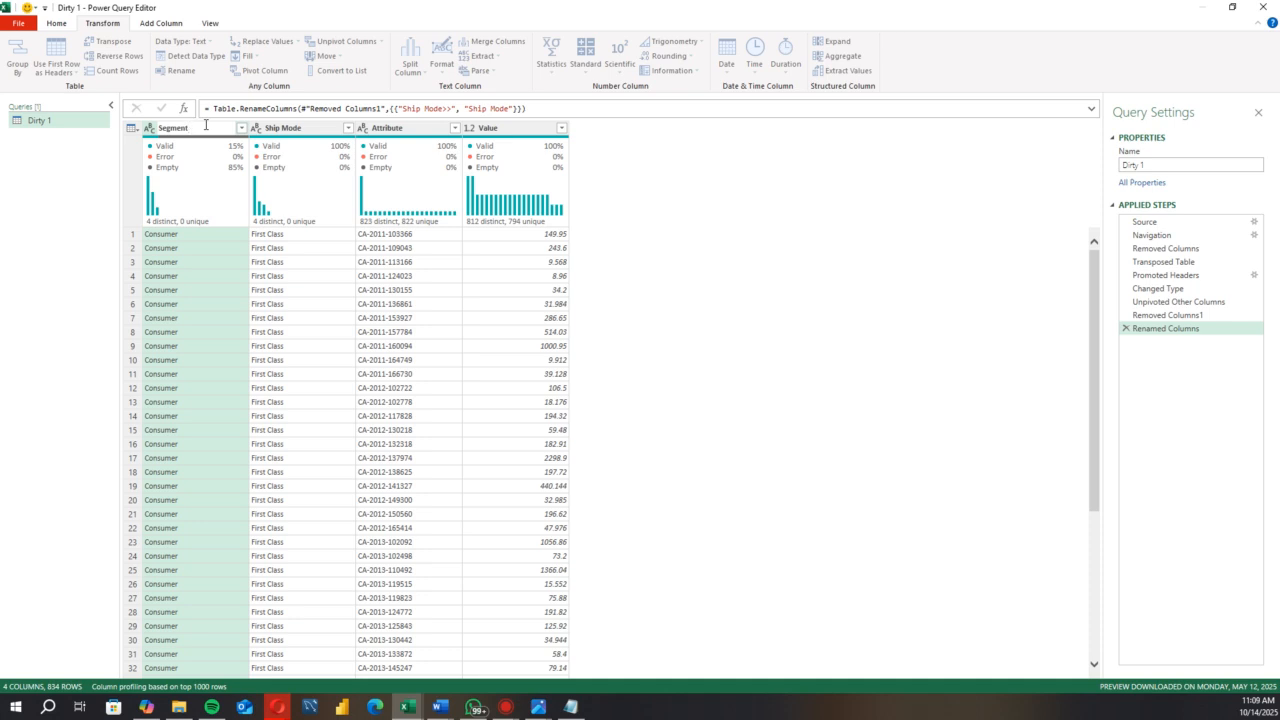
key("Return")
Step: Rename the Attribute column as "Order Id"
double_click(428, 130)
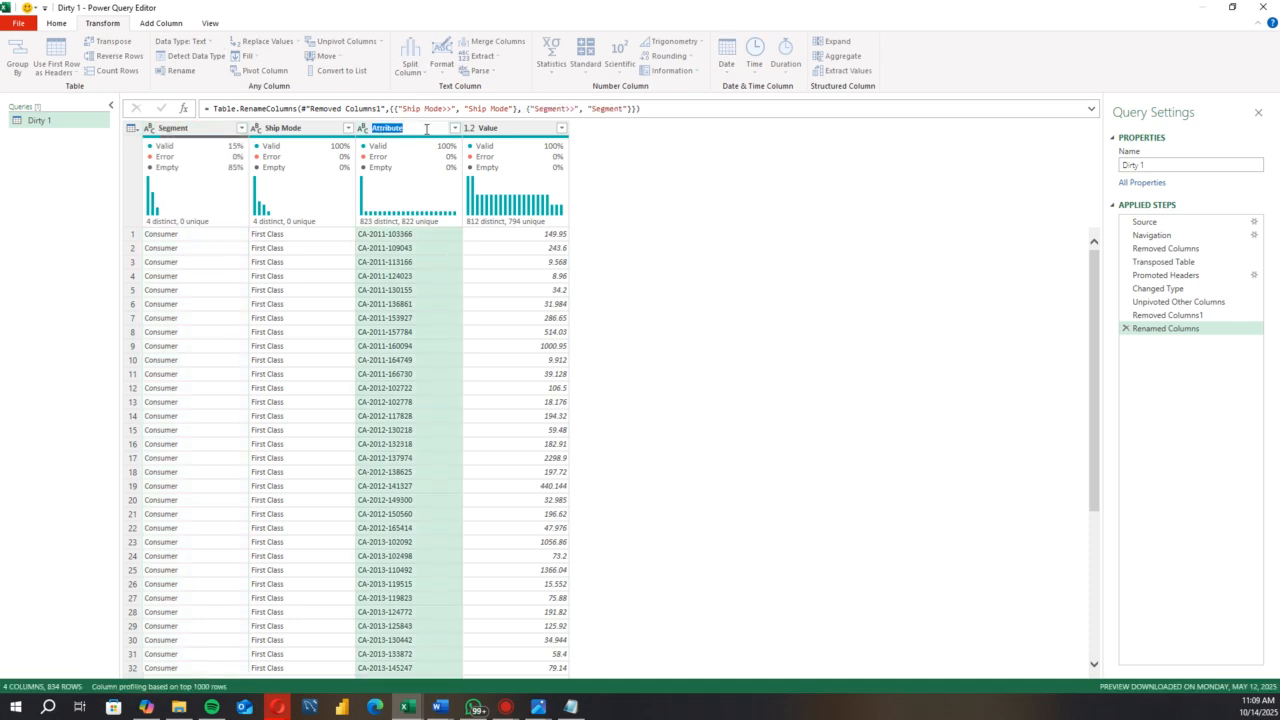
key("BackSpace")
type("Order ID")
left_click(520, 131)
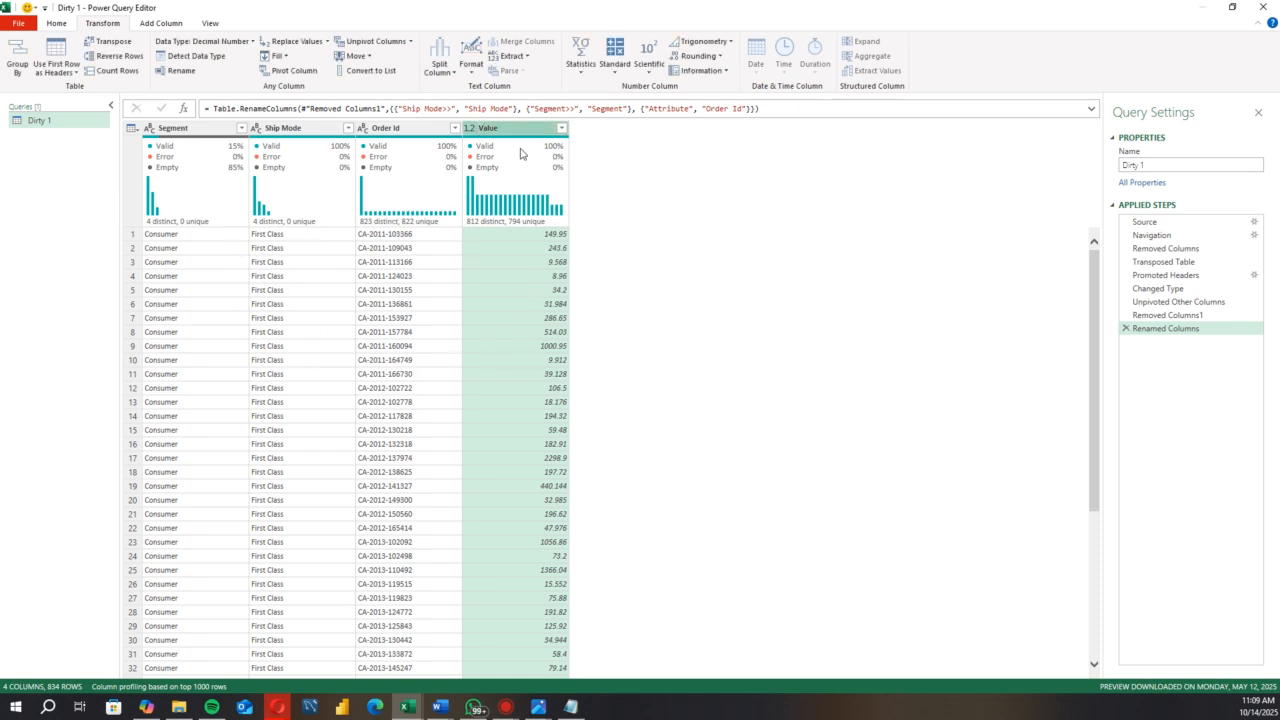
Step: Fill the empty cells of the Segment column downward
mouse_move(509, 209)
left_click(217, 137)
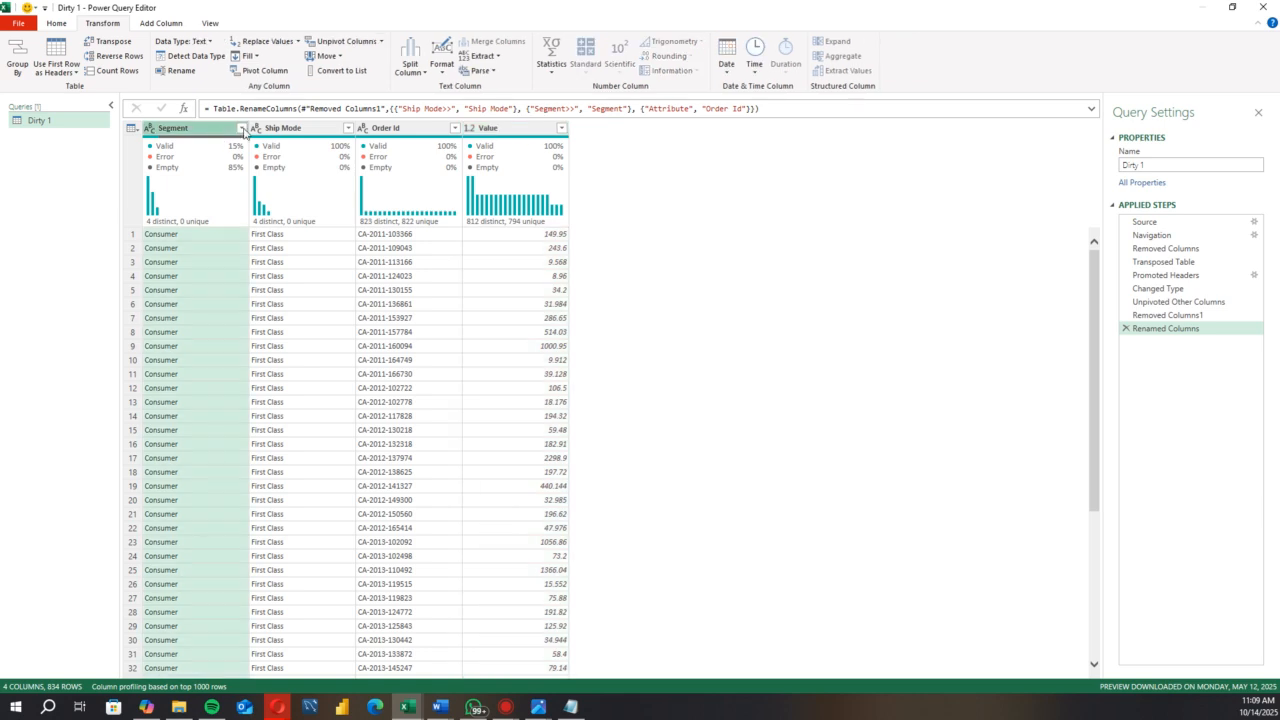
left_click(241, 128)
left_click(203, 131)
left_click(251, 58)
left_click(259, 72)
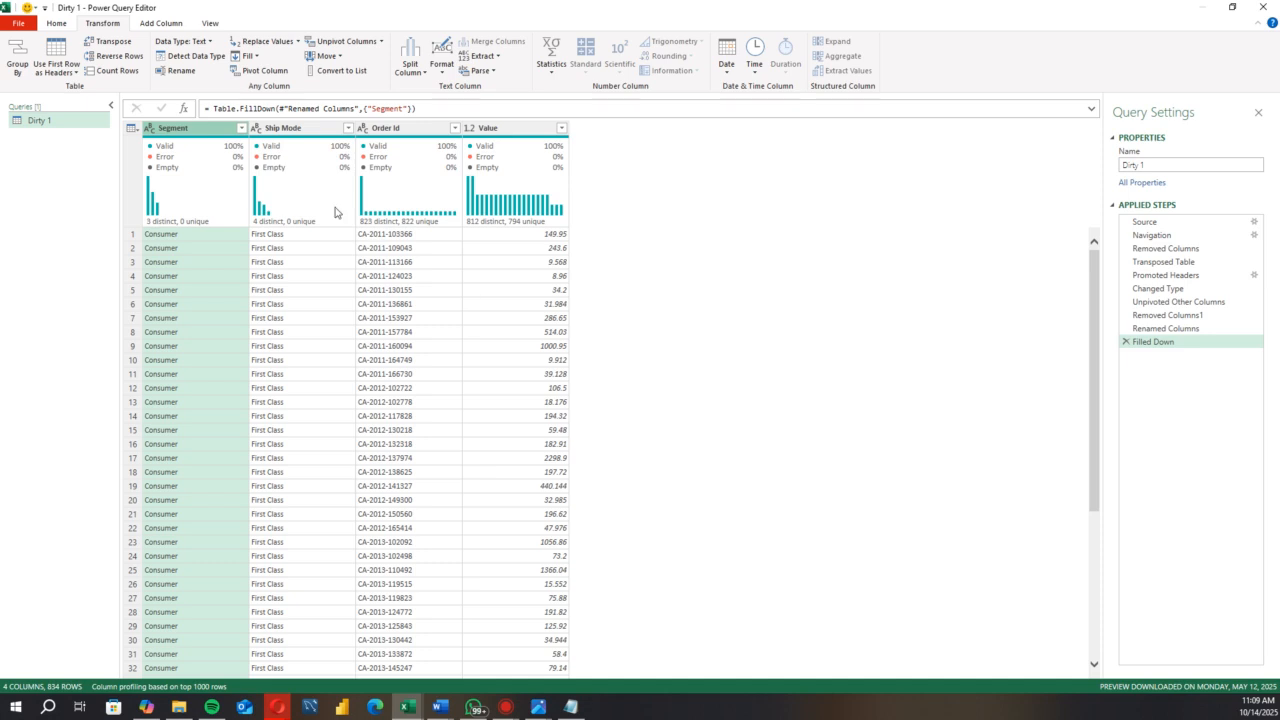
Step: Review the filled Segment rows and Grand Total entries, and delete the Filled Down step from the query
left_click(246, 56)
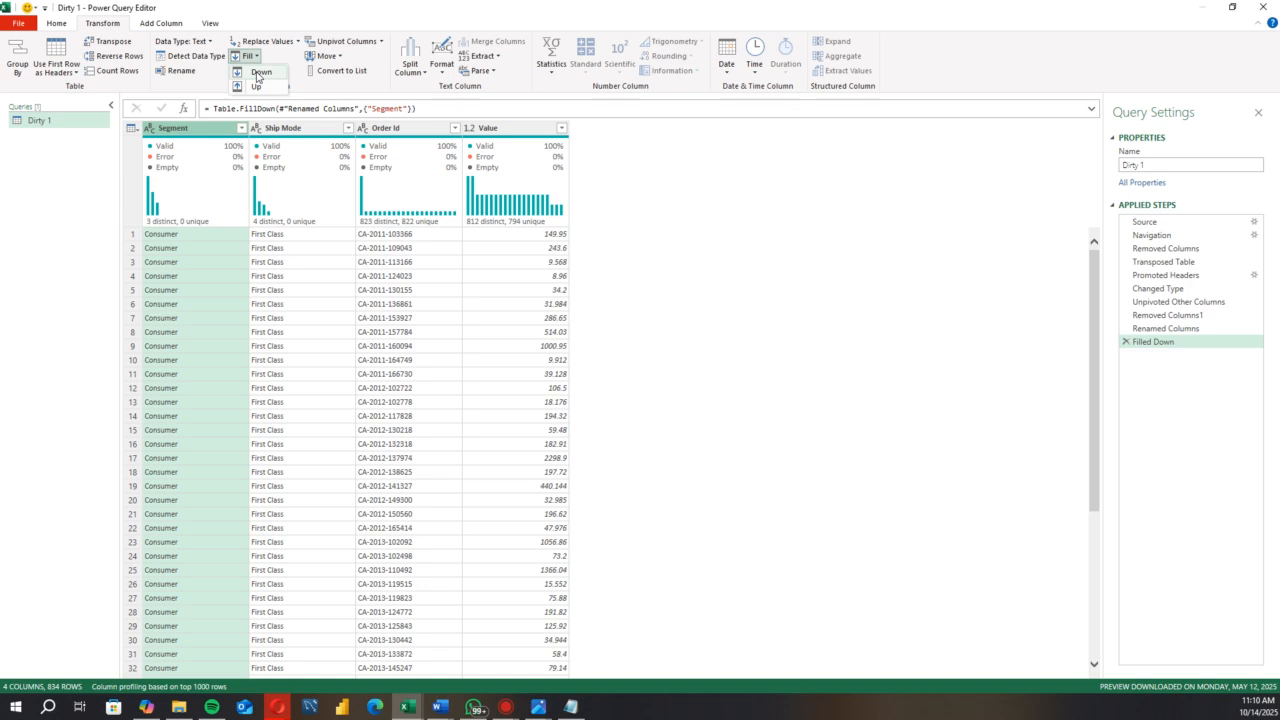
scroll(314, 510, "down", 20)
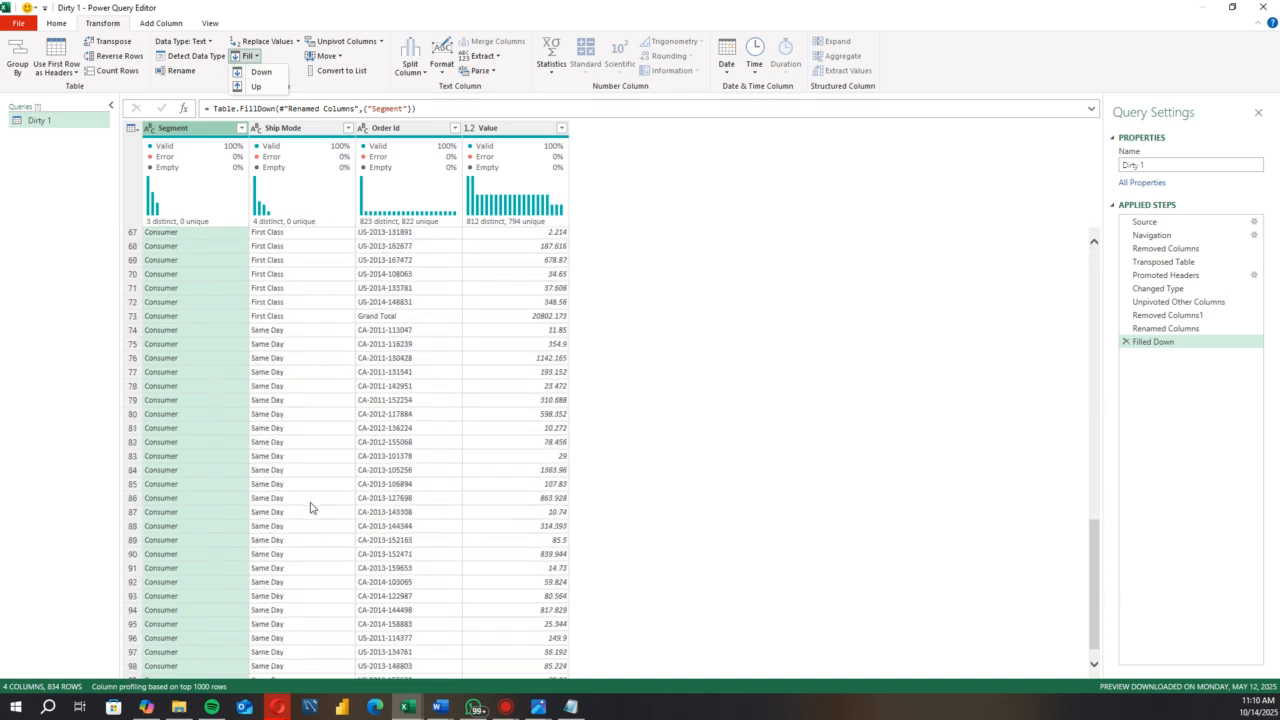
scroll(314, 525, "down", 20)
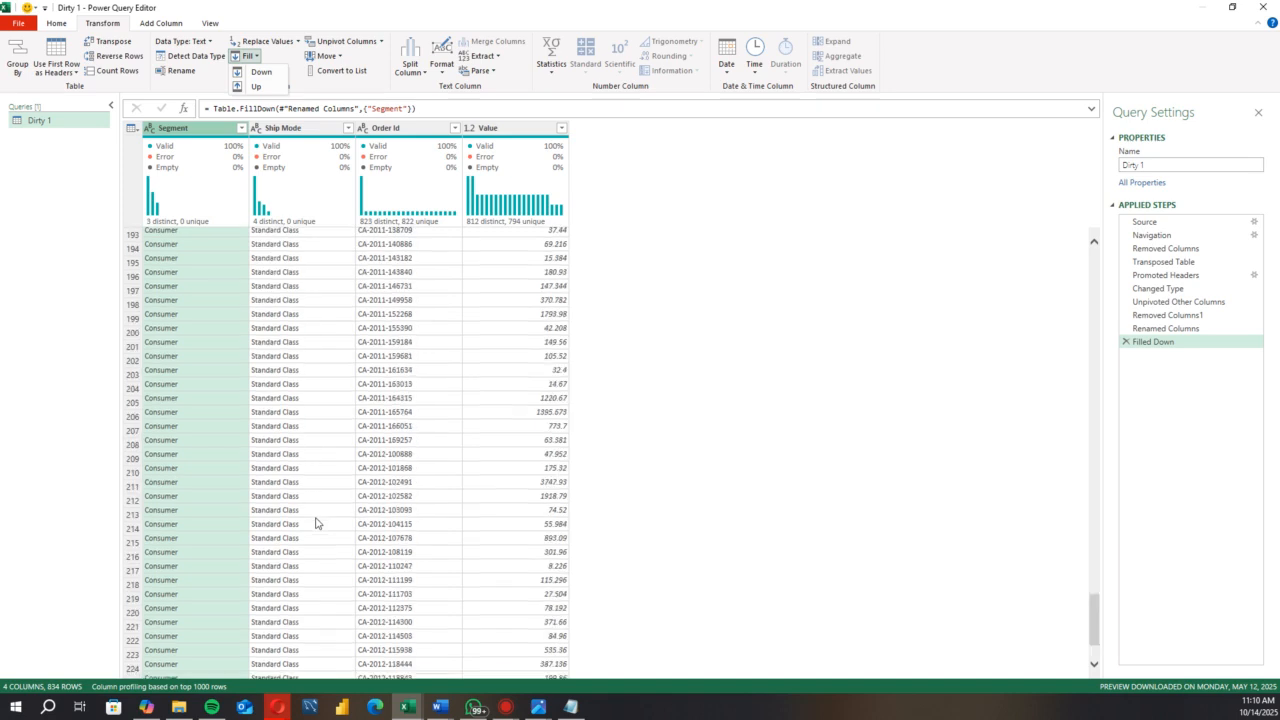
scroll(316, 523, "down", 17)
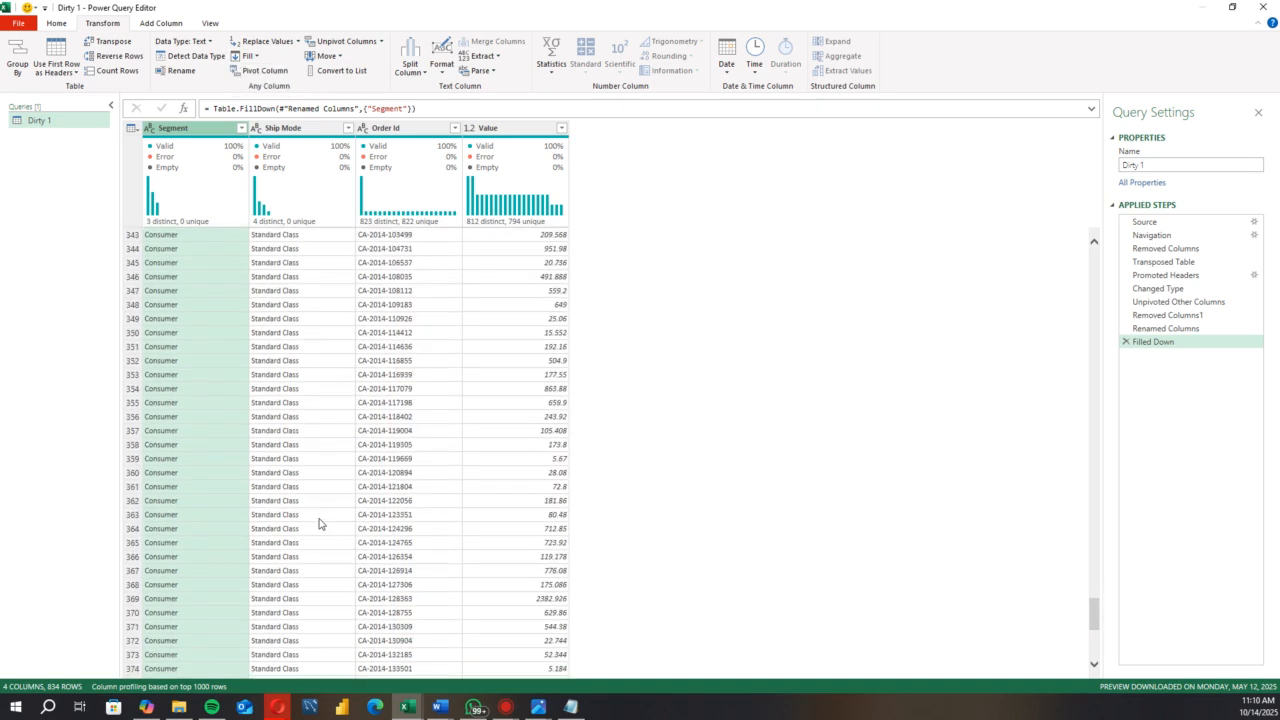
scroll(318, 523, "down", 17)
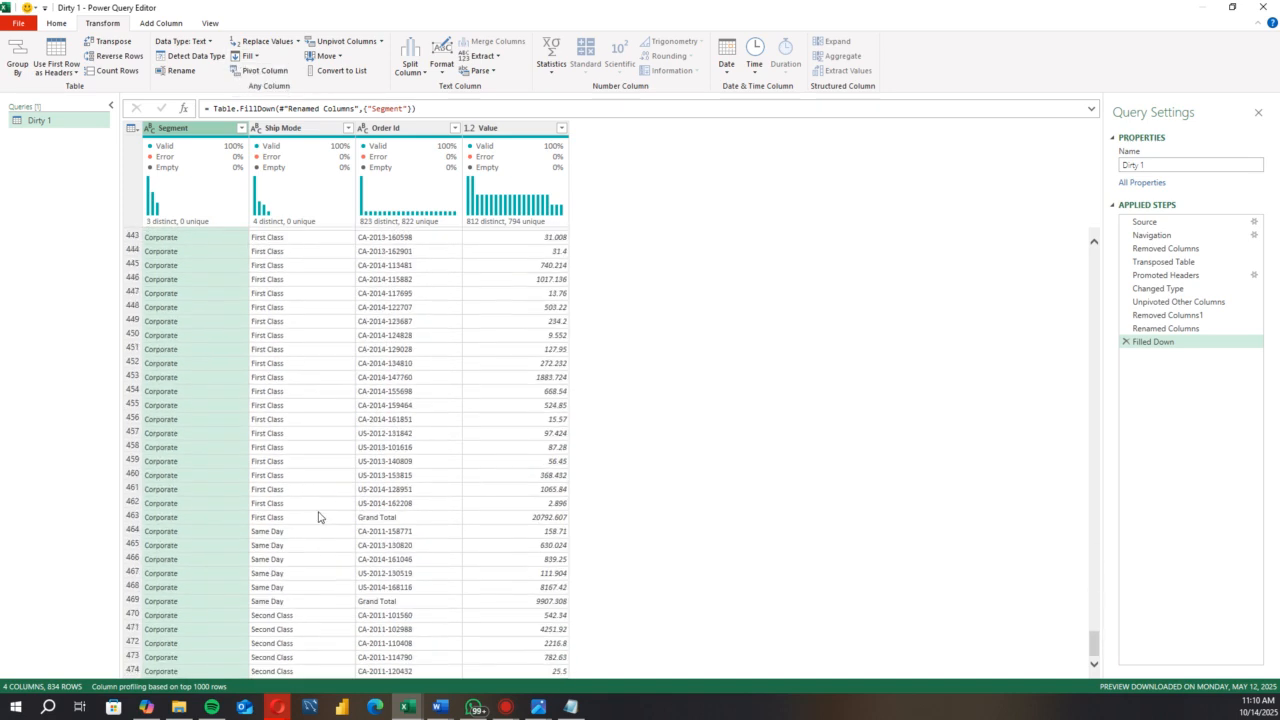
left_click(380, 519)
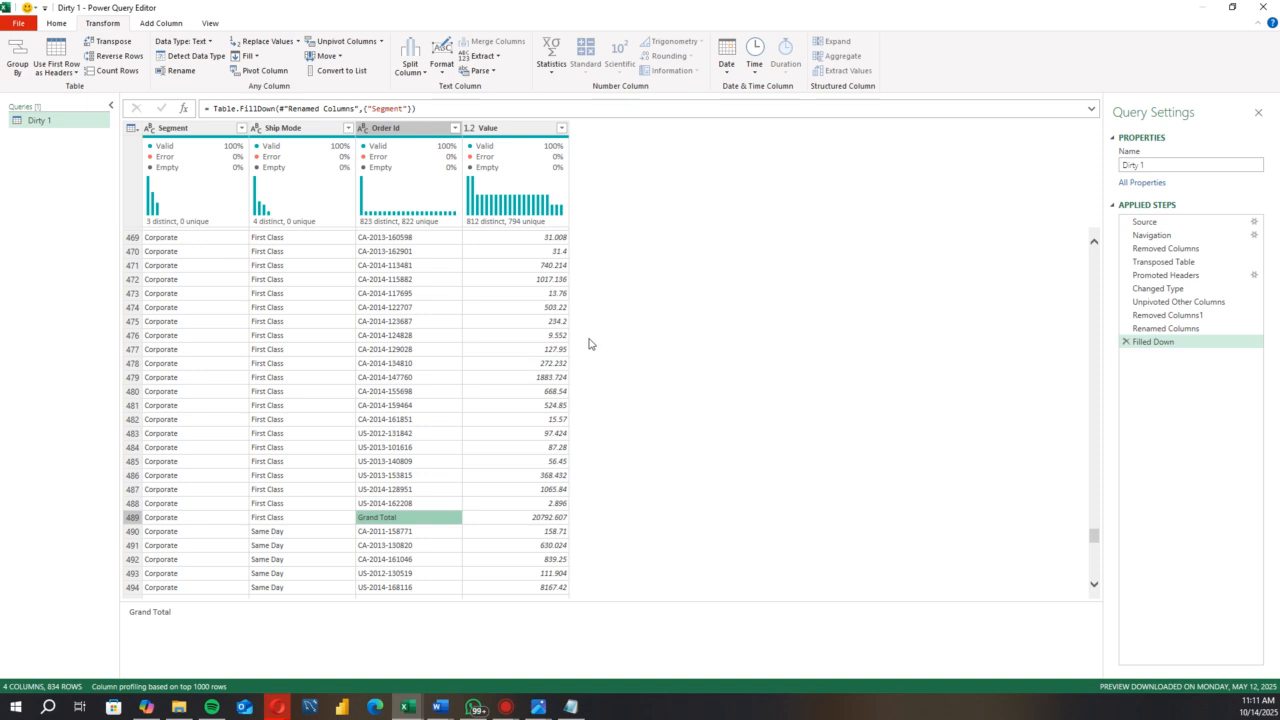
left_click(1125, 342)
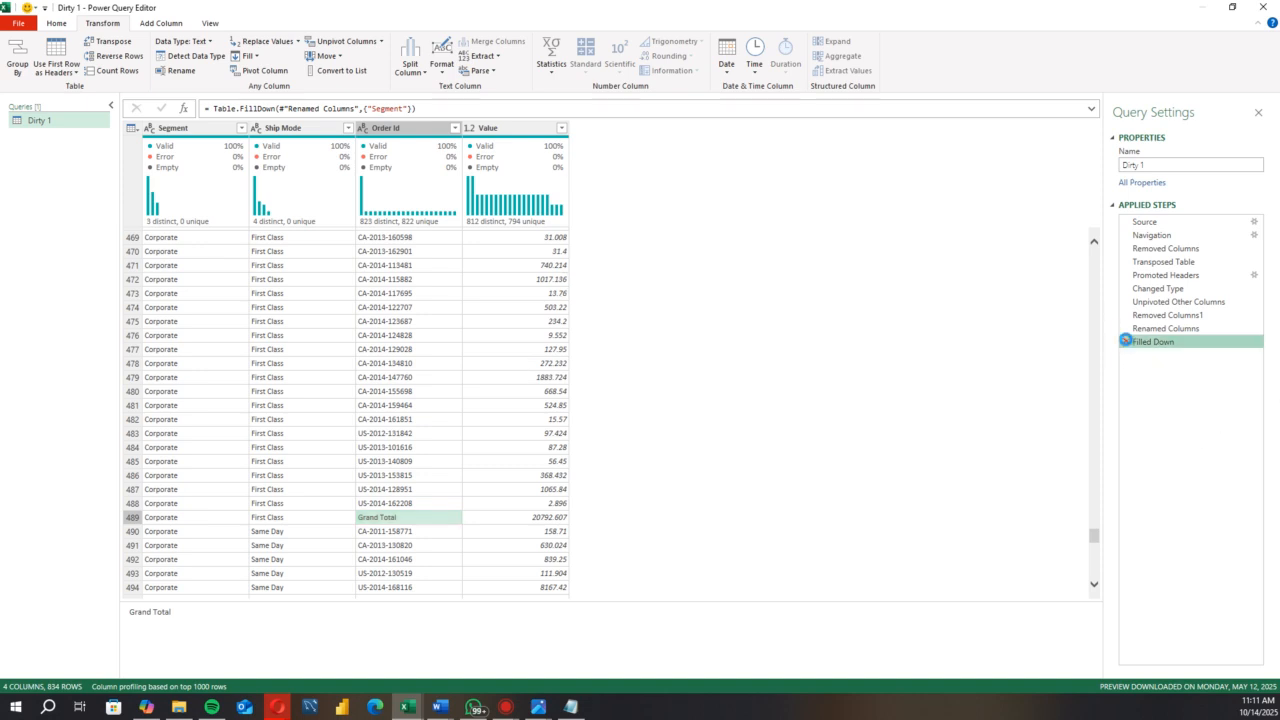
Step: Filter the Segment column to only null values and look through the filtered rows
left_click(241, 128)
left_click(54, 268)
left_click(54, 281)
left_click(172, 343)
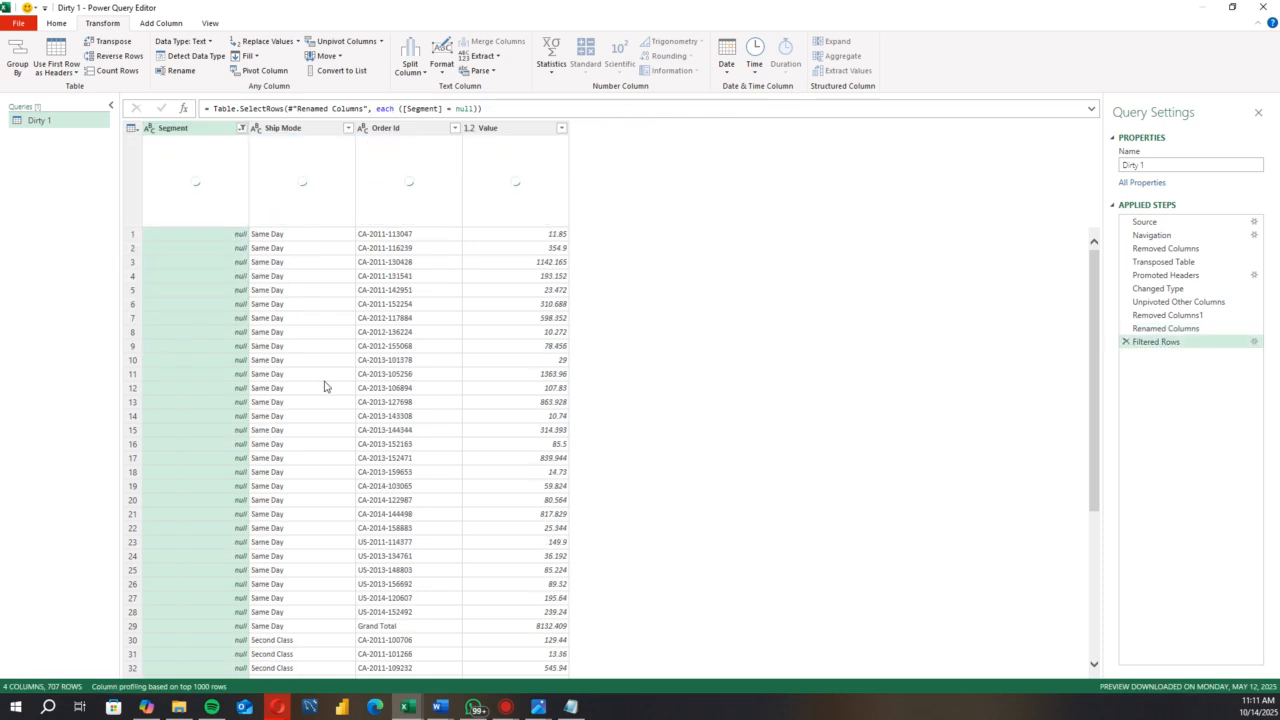
scroll(315, 405, "down", 20)
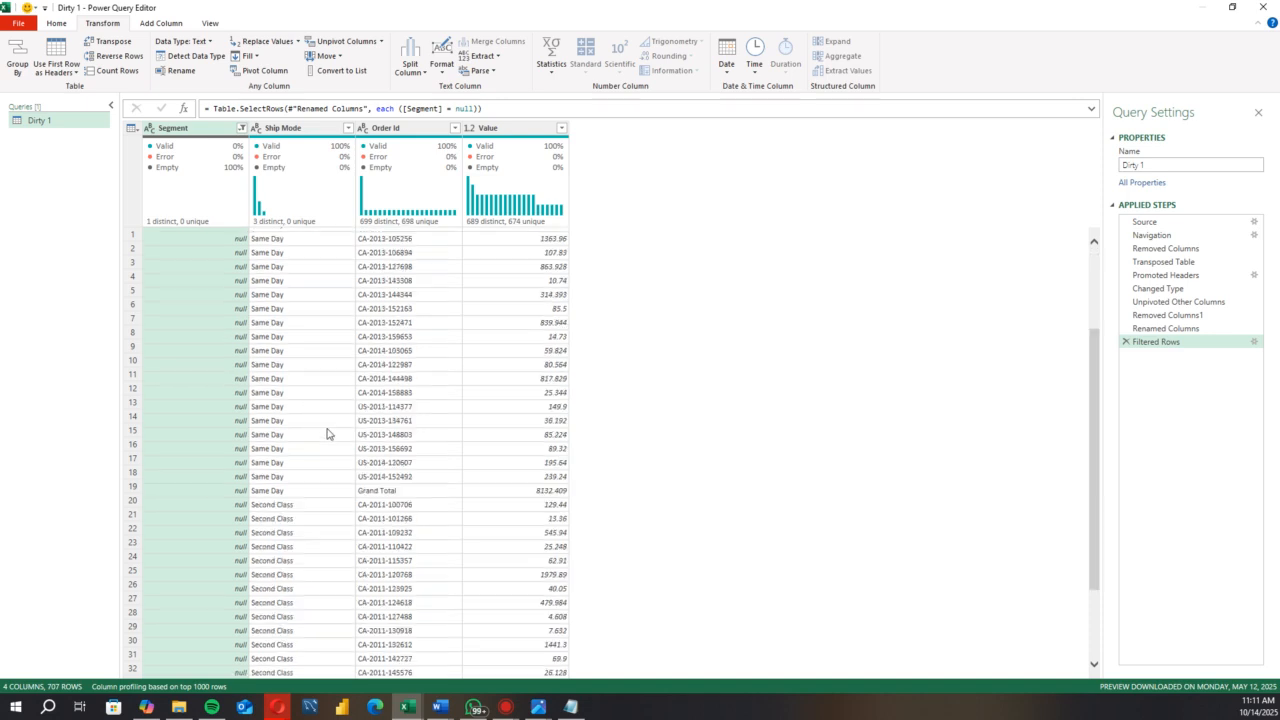
scroll(212, 342, "down", 20)
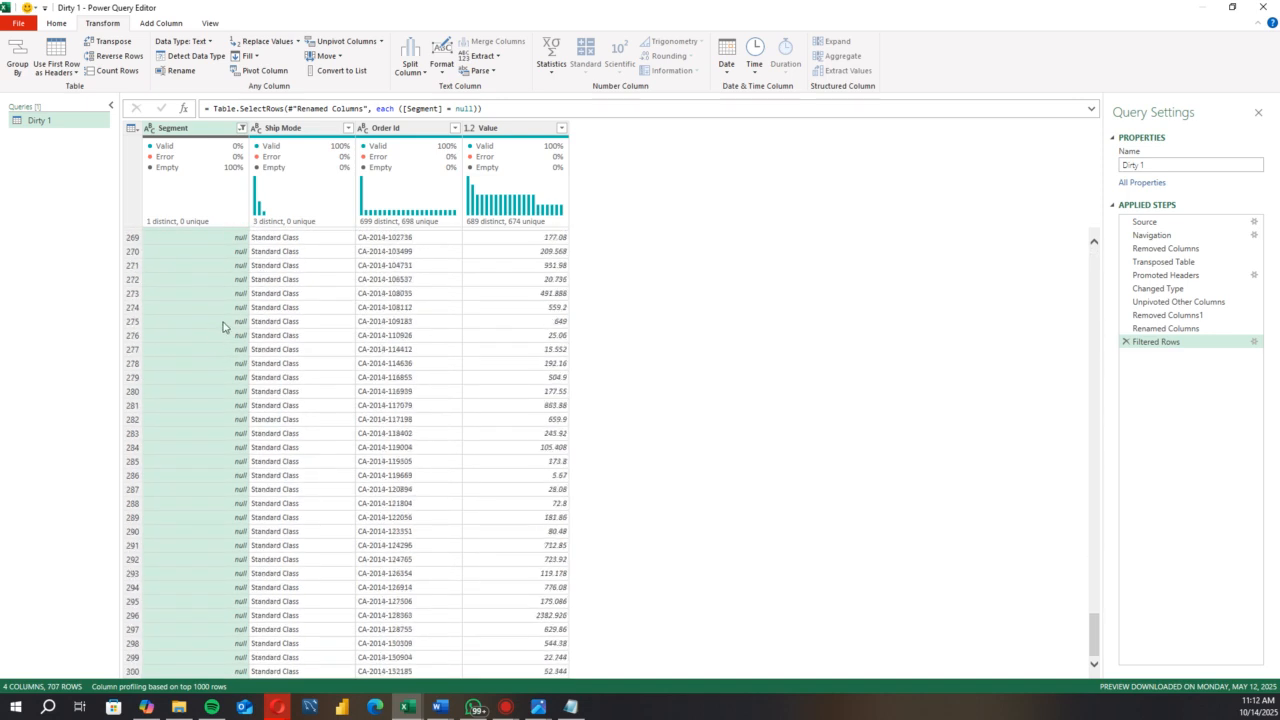
scroll(240, 336, "down", 20)
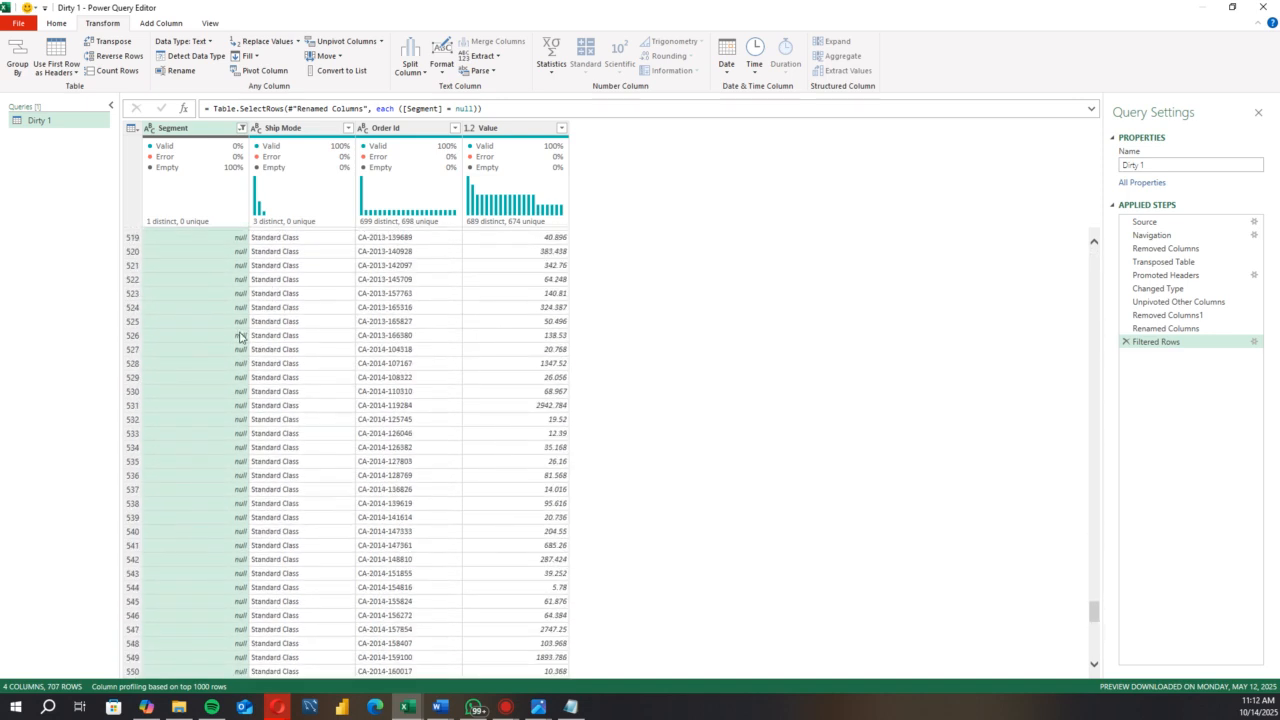
scroll(206, 366, "down", 10)
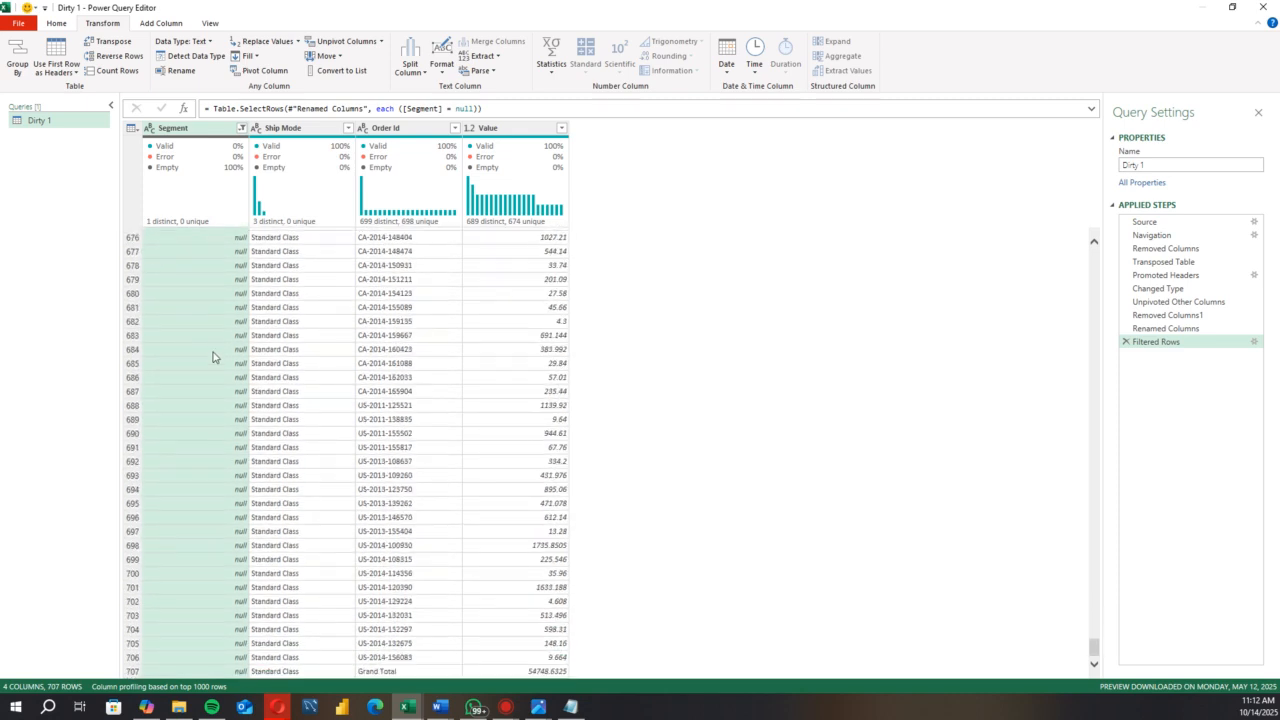
scroll(209, 370, "up", 20)
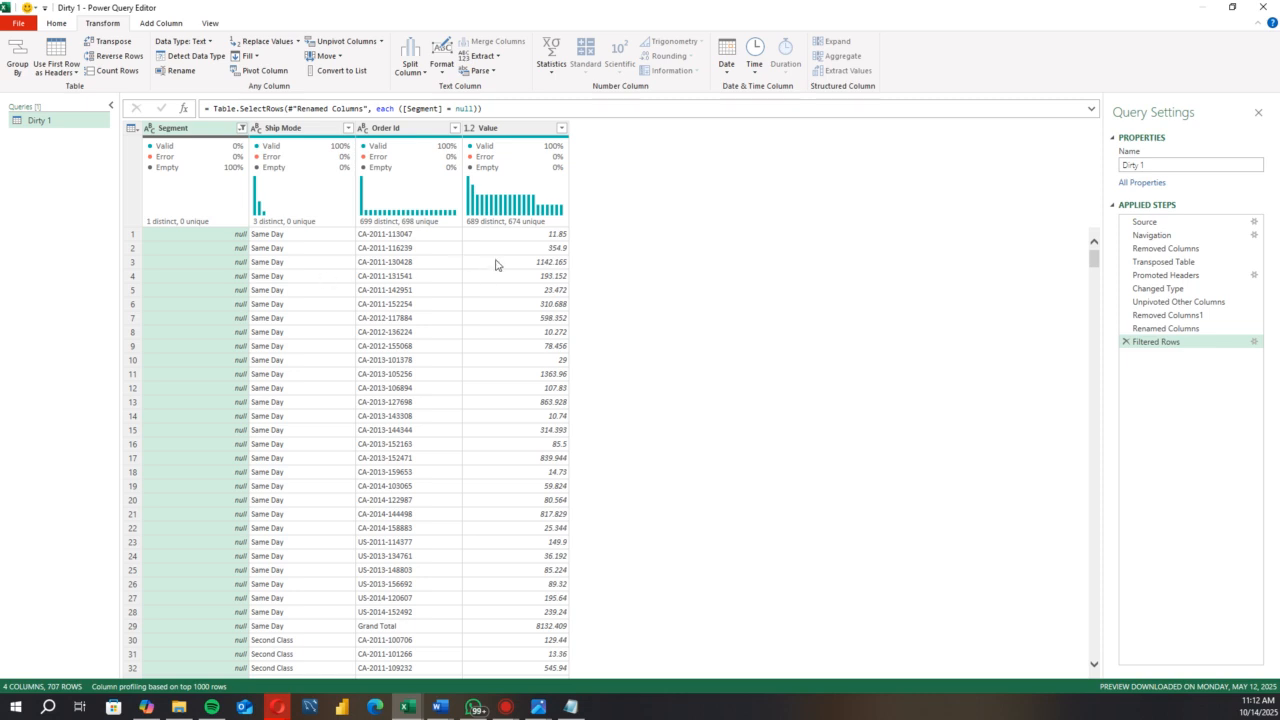
Step: Select all values in the Segment column filter so no rows are excluded
left_click(240, 128)
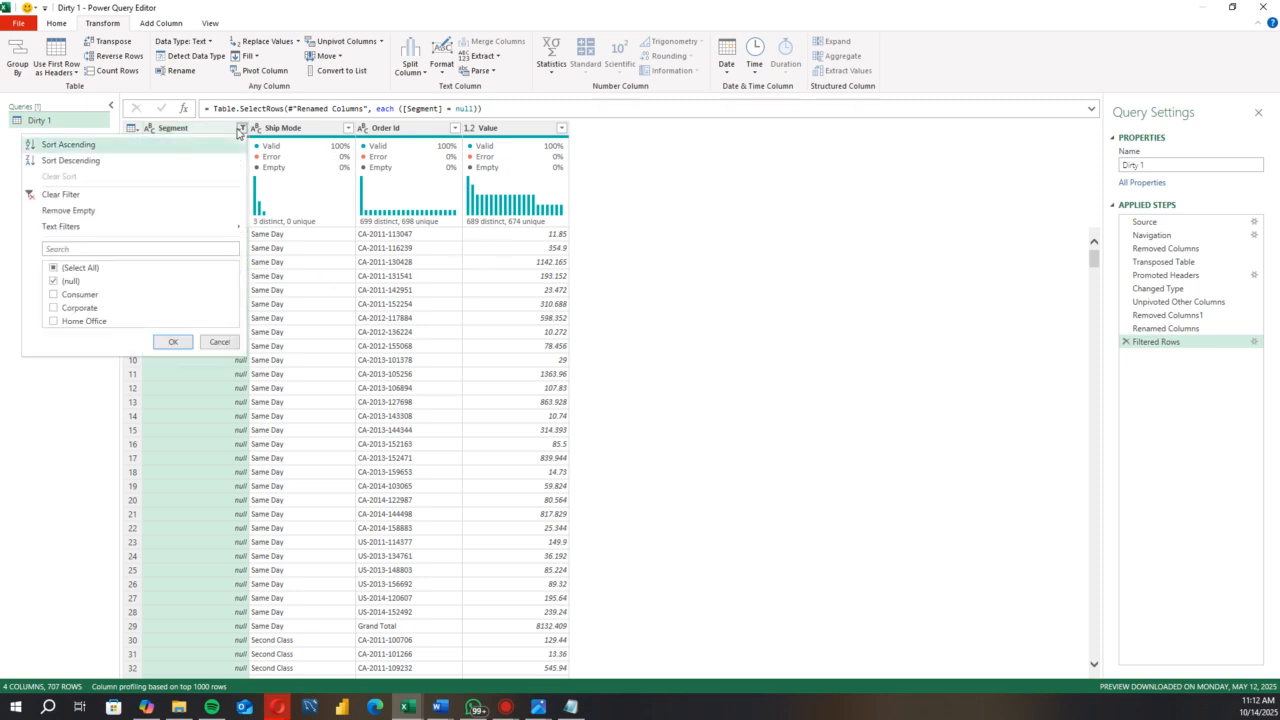
left_click(53, 267)
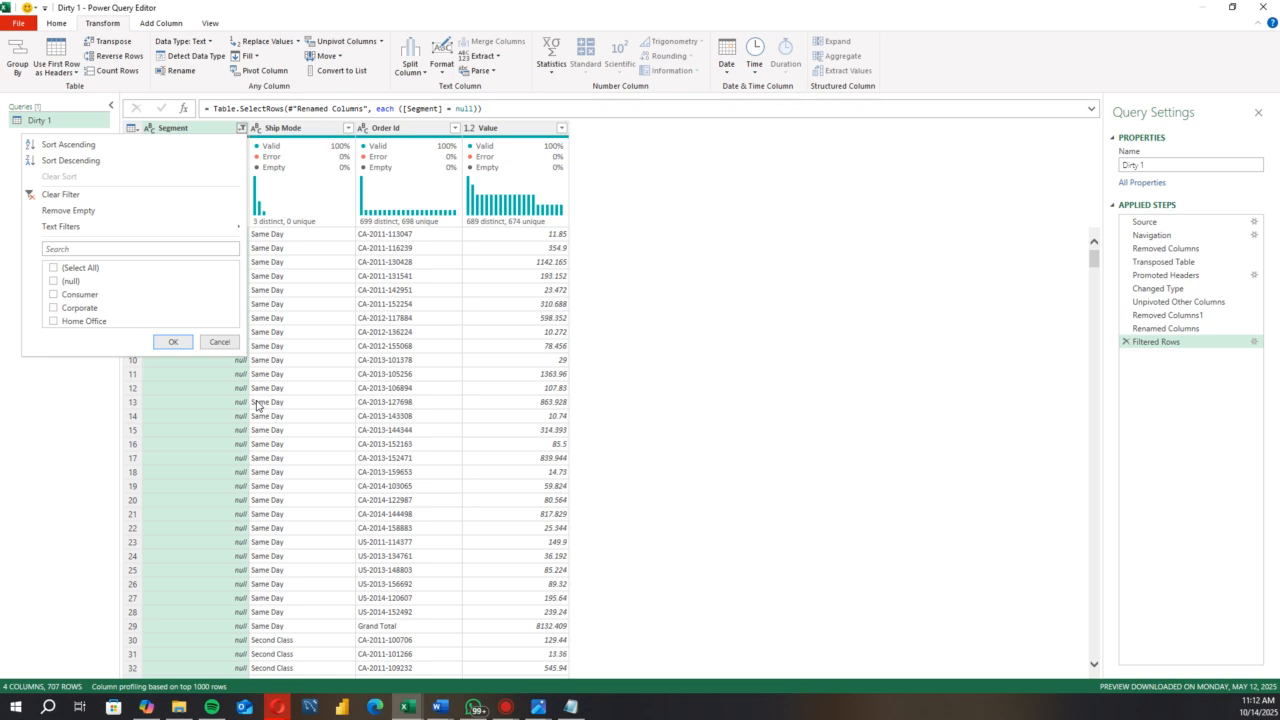
left_click(53, 268)
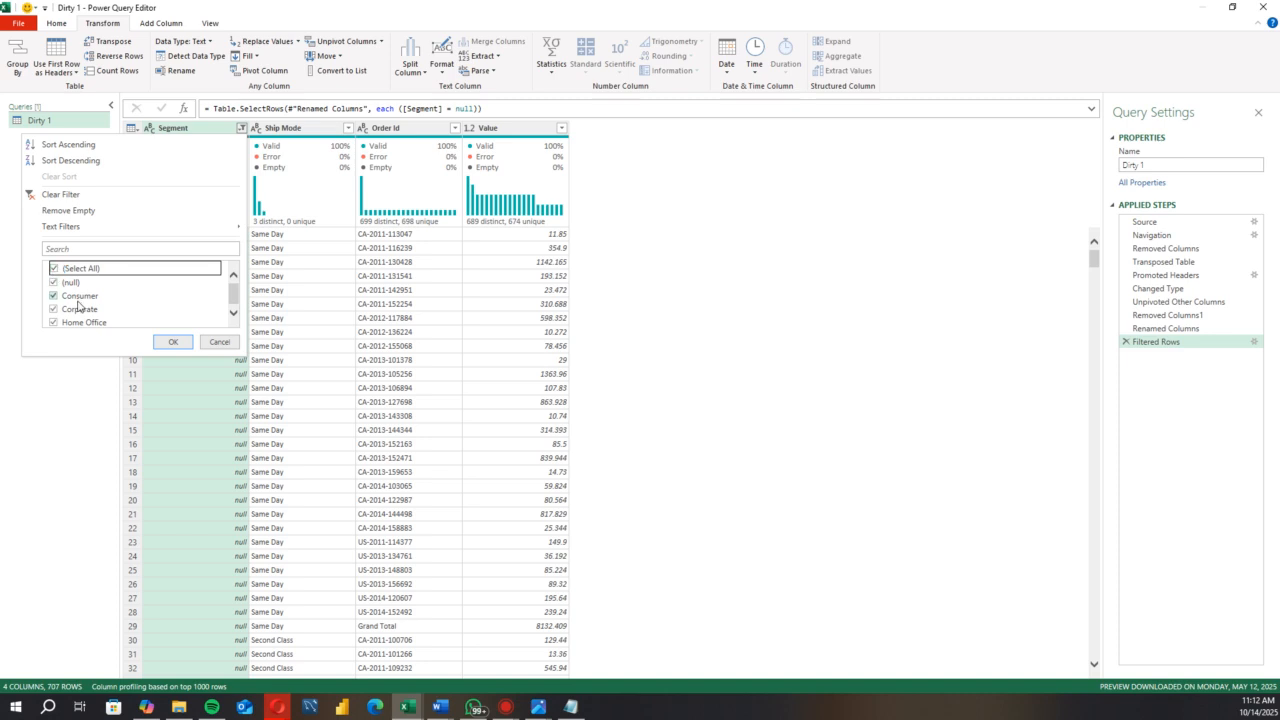
left_click(172, 342)
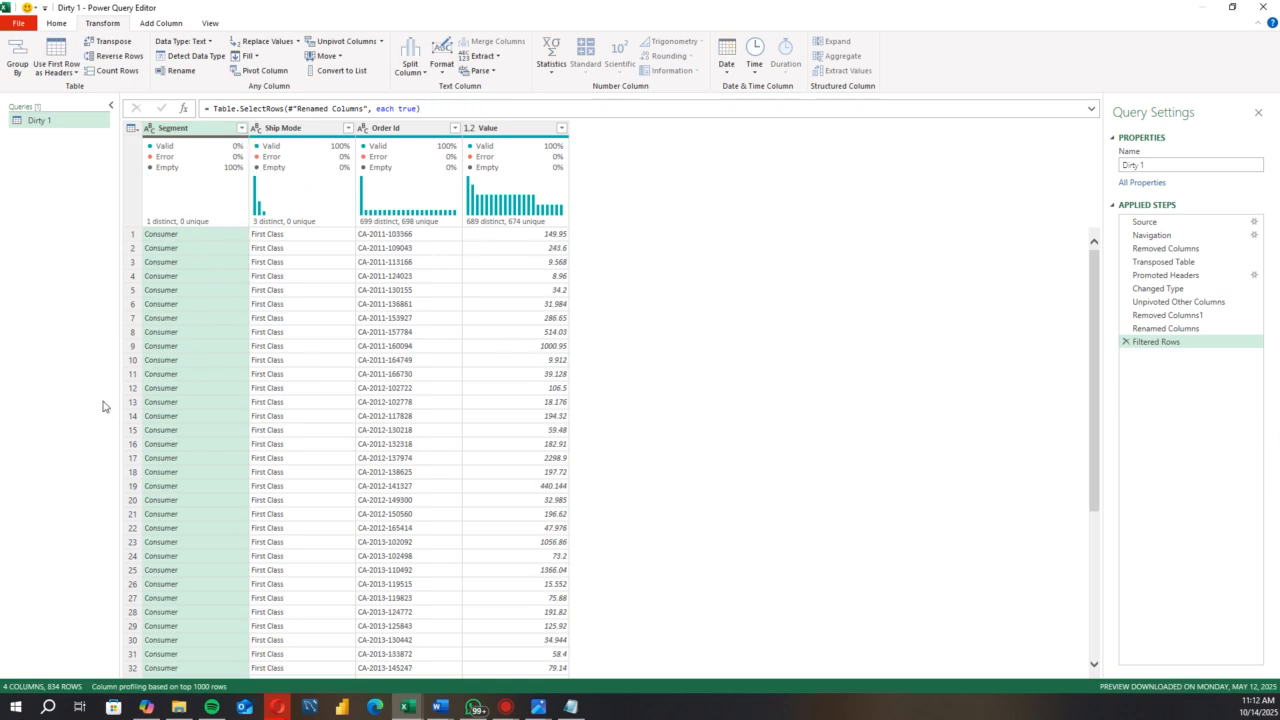
Step: Look through the unfiltered Segment rows and delete the Filtered Rows step from the query
left_click(250, 335)
scroll(270, 392, "down", 8)
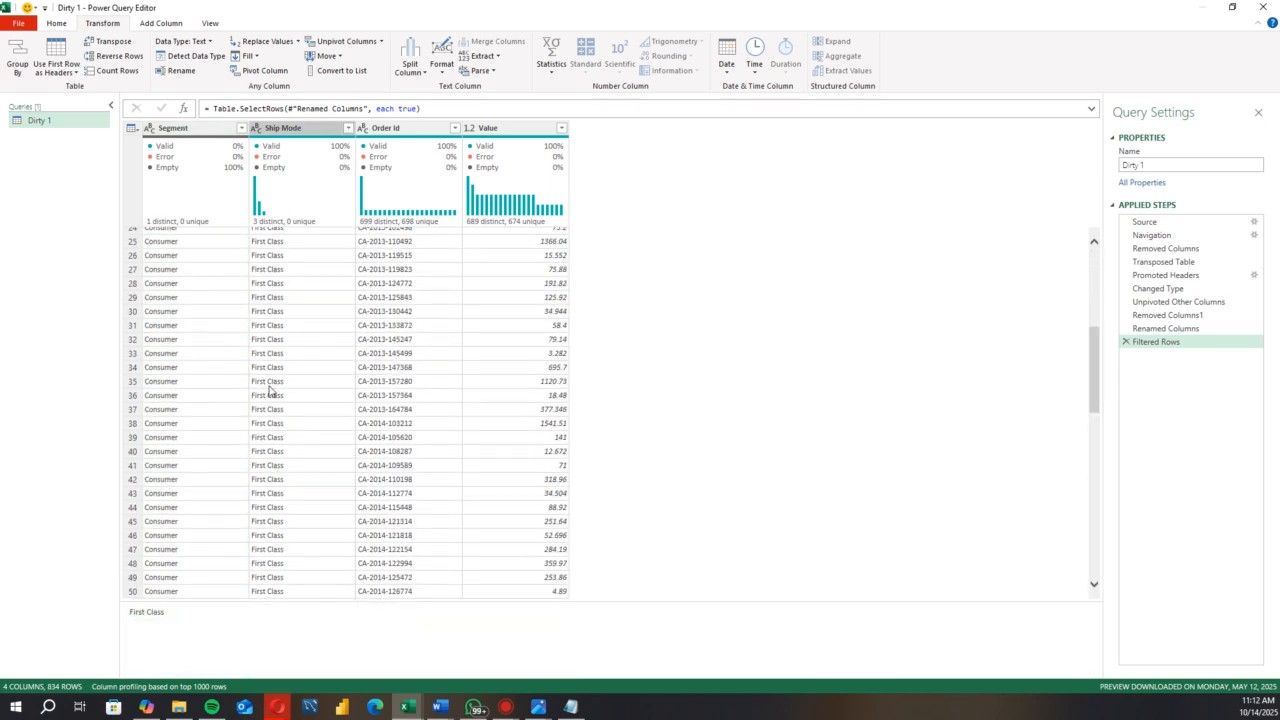
scroll(270, 392, "down", 15)
left_click(241, 128)
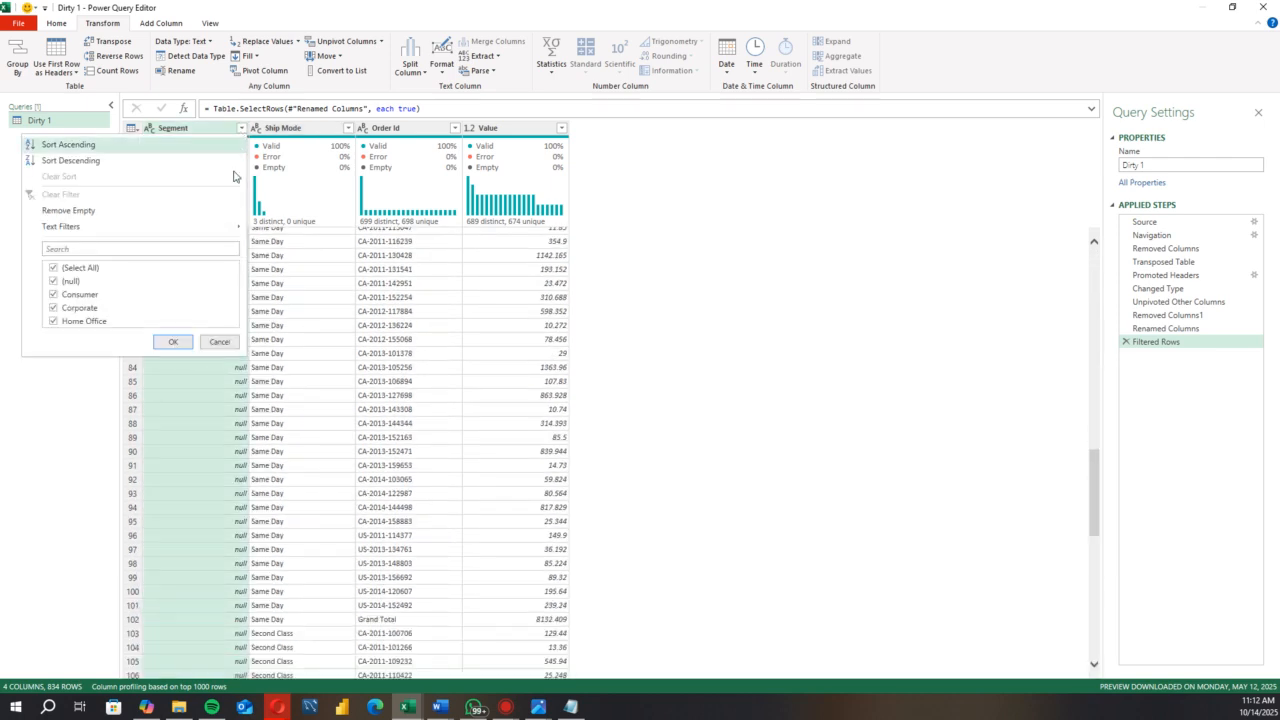
left_click(332, 375)
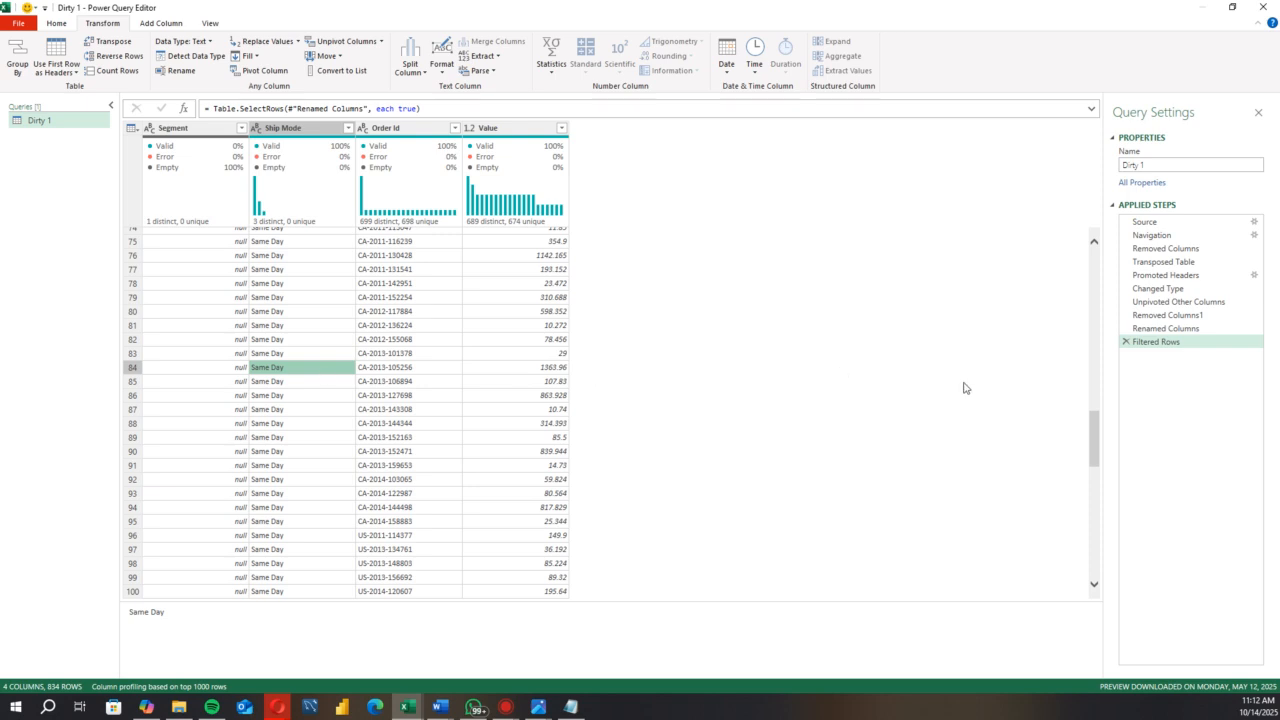
left_click(1125, 342)
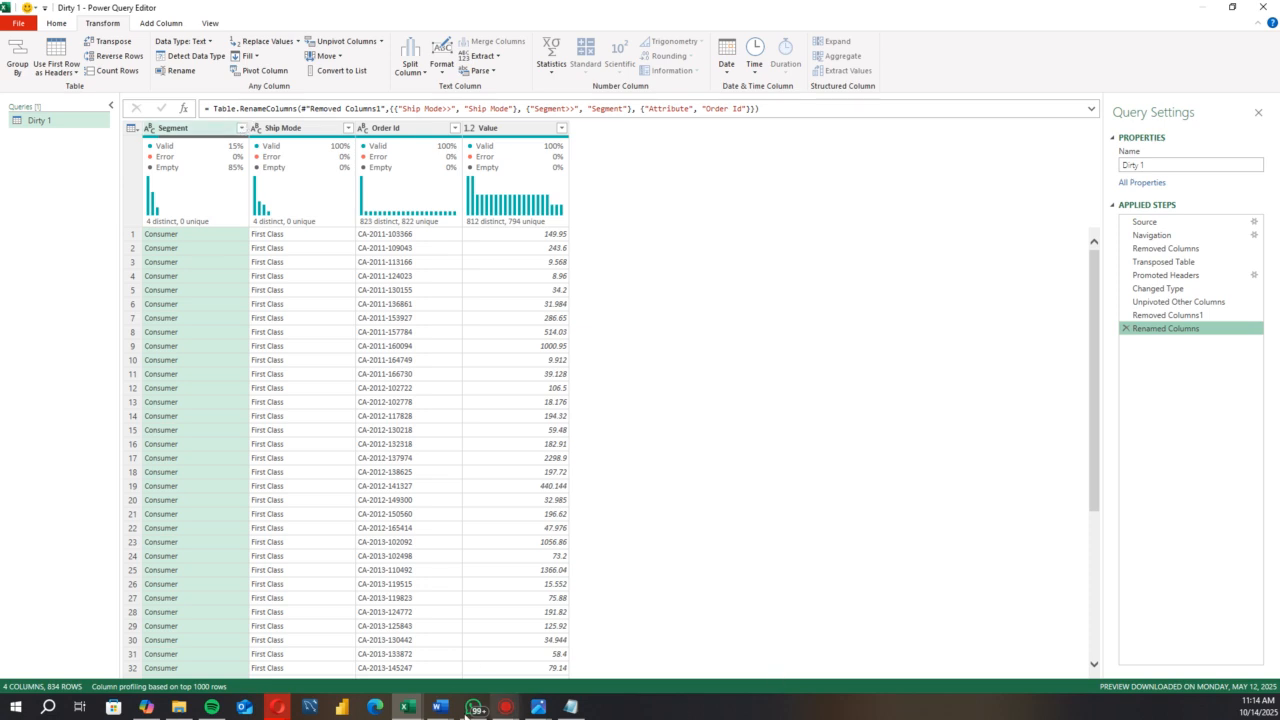
Step: Switch to the Badly workbook to examine its flat Dirty 1 table, and return to the Dirty 1 query
left_click(408, 707)
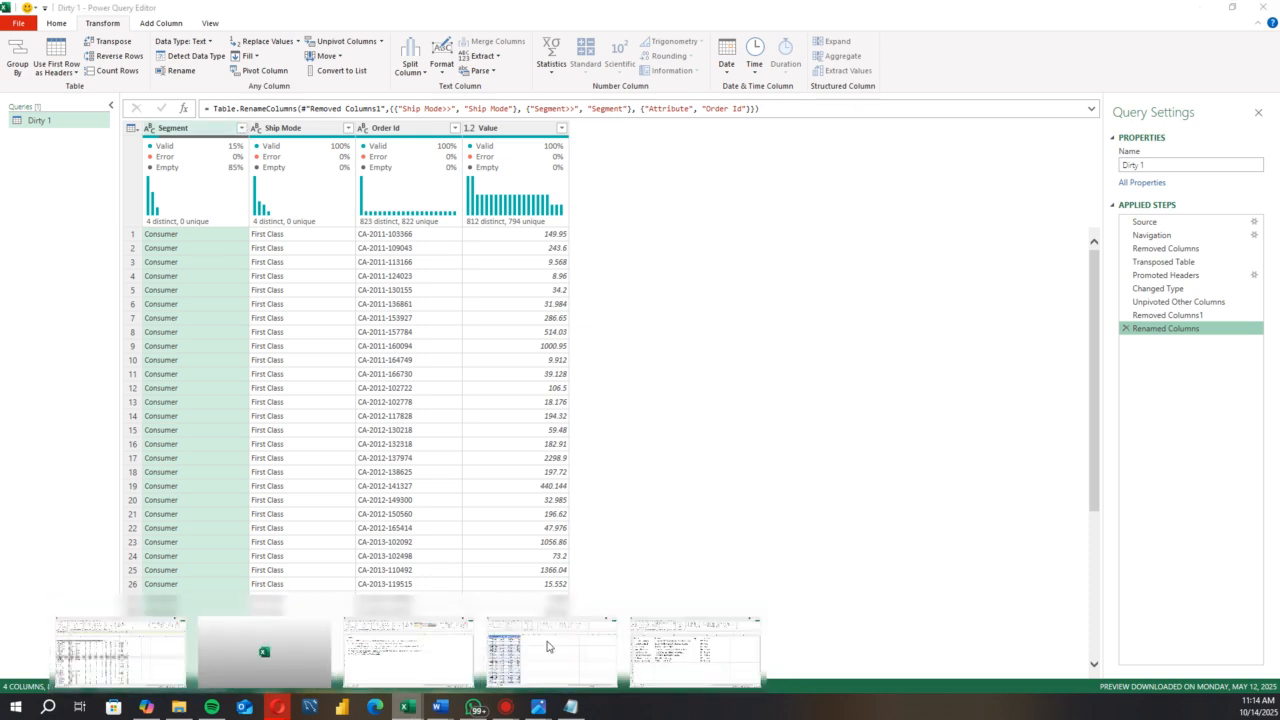
left_click(550, 647)
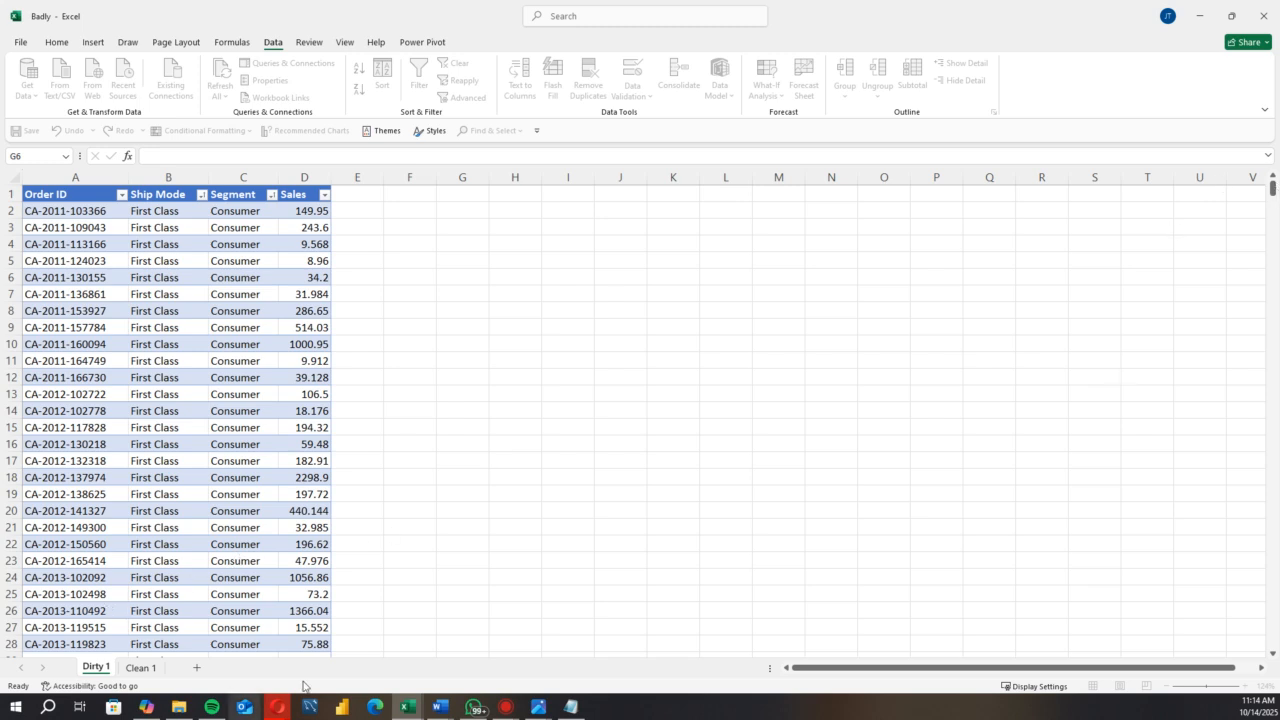
left_click(407, 706)
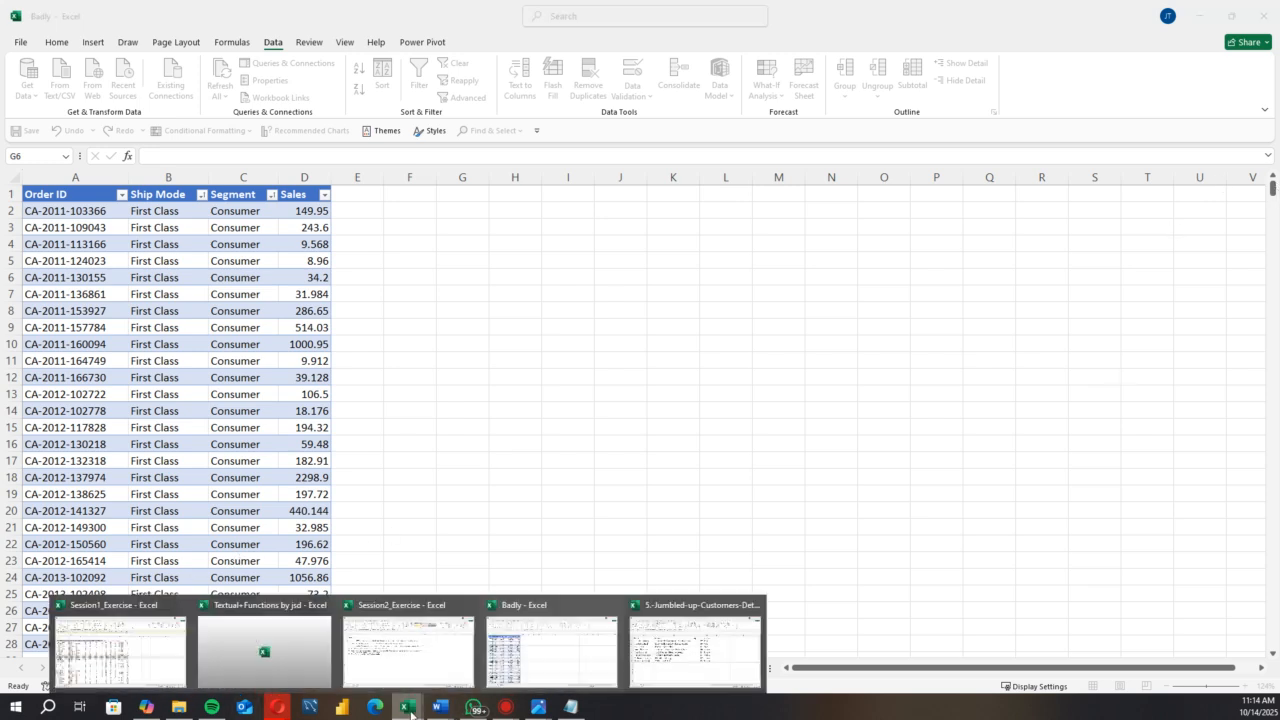
left_click(651, 640)
left_click(540, 291)
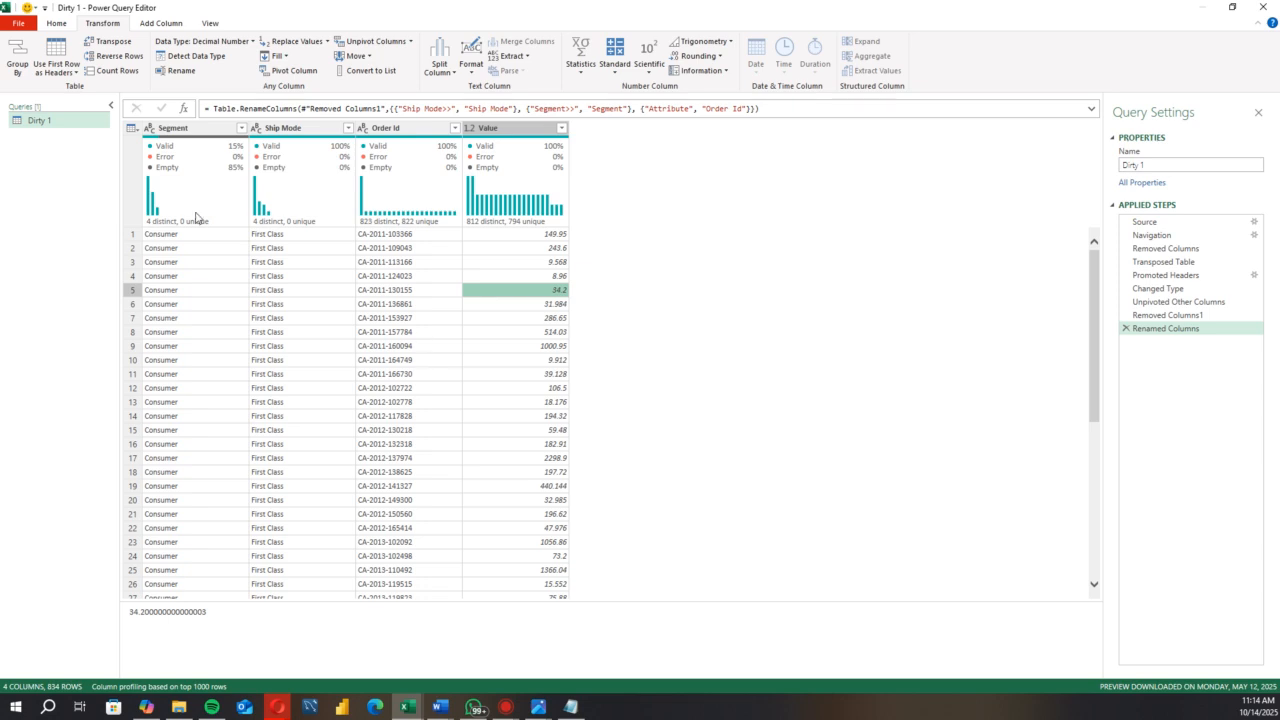
Step: Examine the values available in the Segment column's filter list
left_click(240, 129)
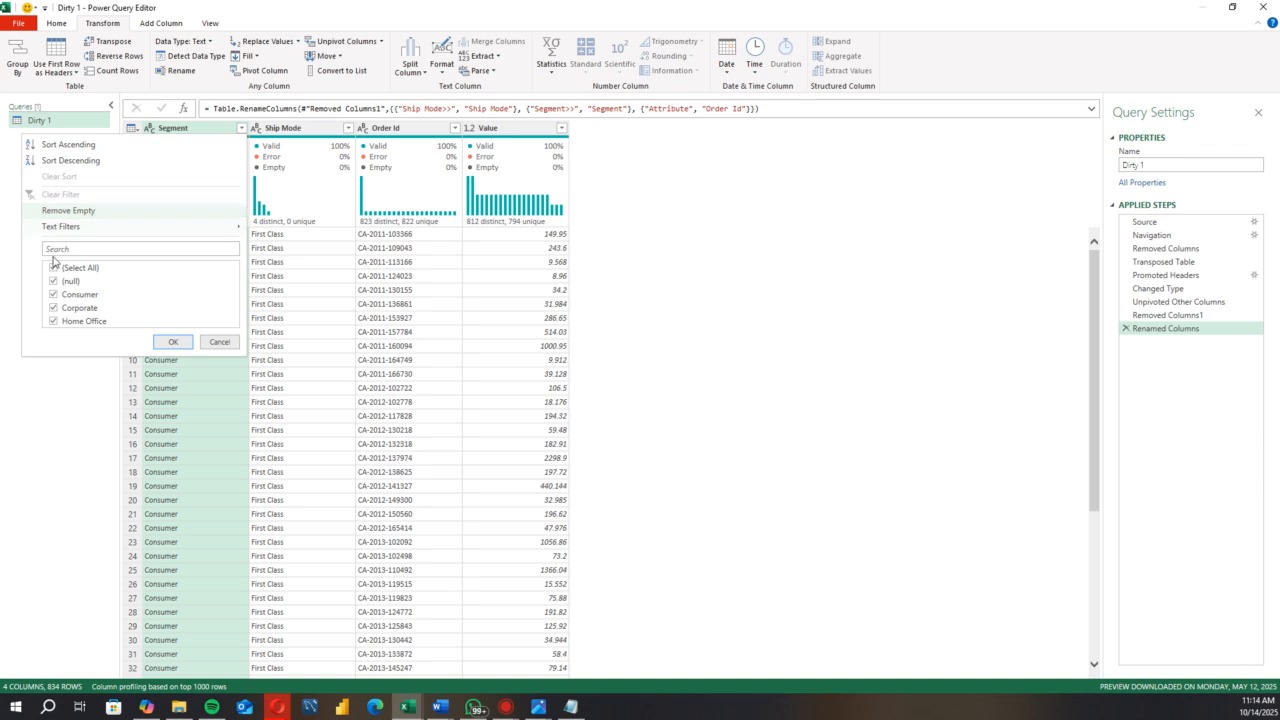
left_click(242, 130)
left_click(241, 129)
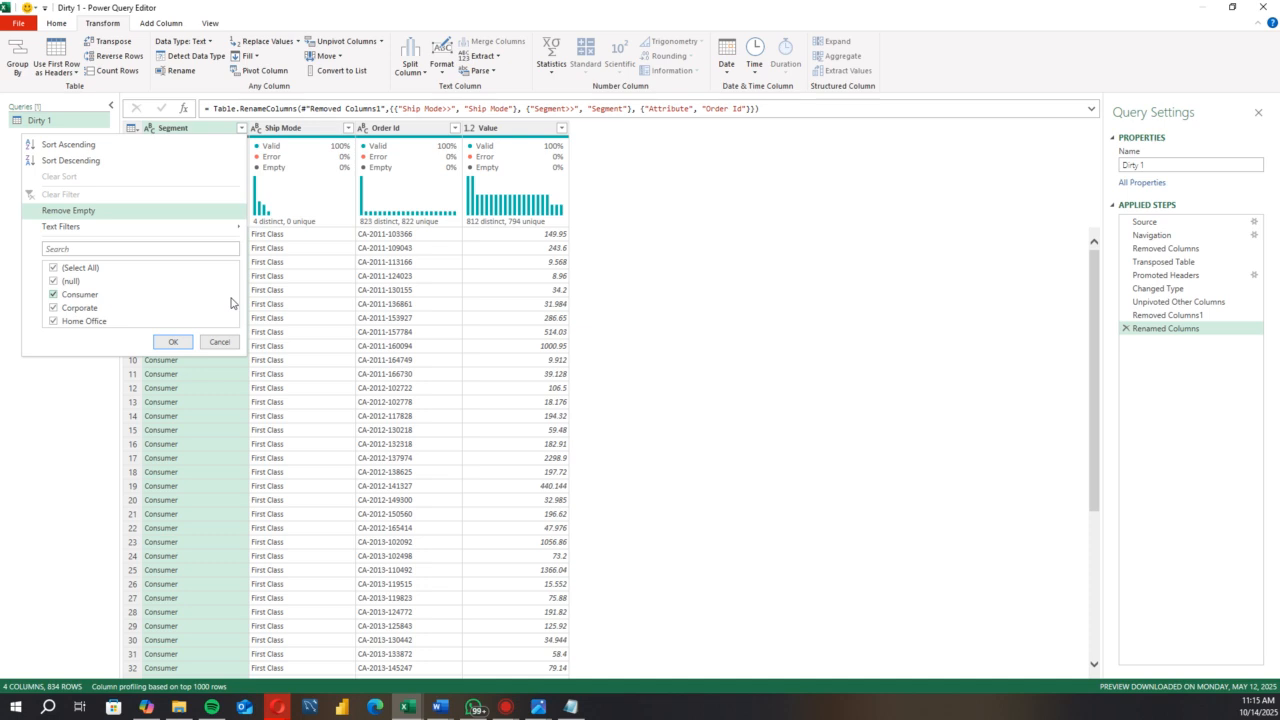
left_click(236, 446)
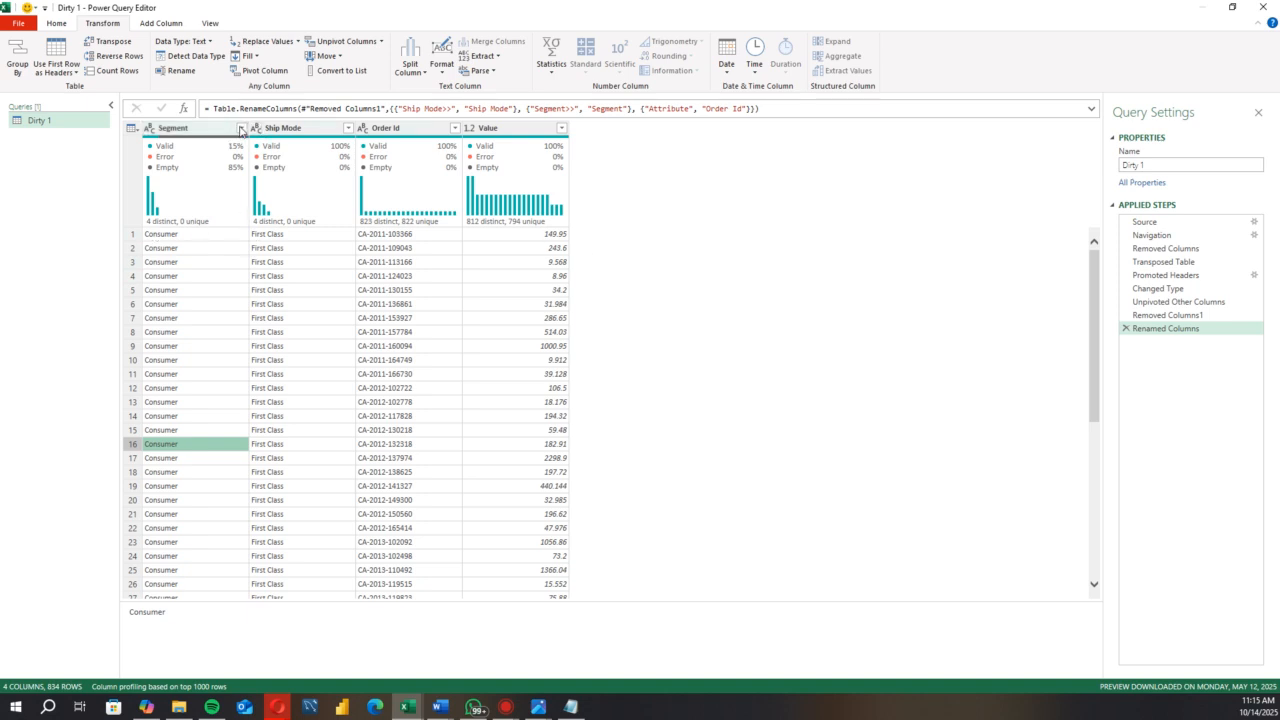
Step: Fill the null cells of the Segment column down from the values above them
left_click(242, 129)
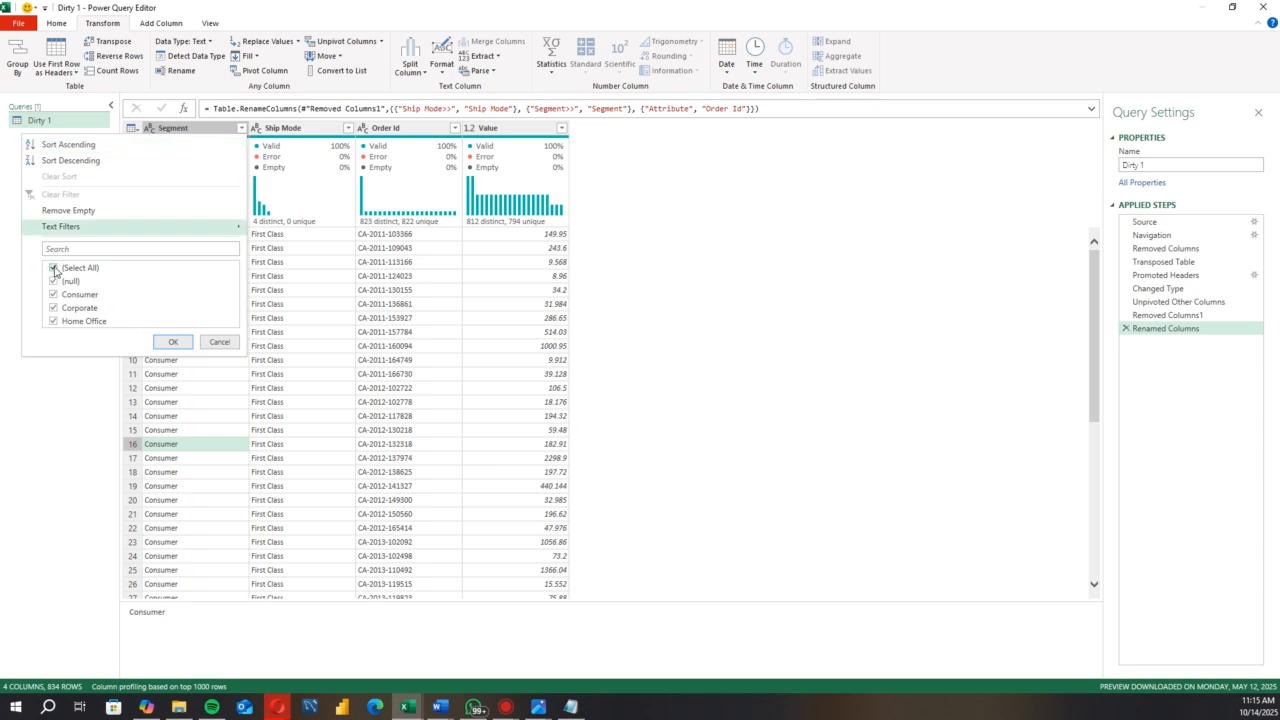
left_click(34, 431)
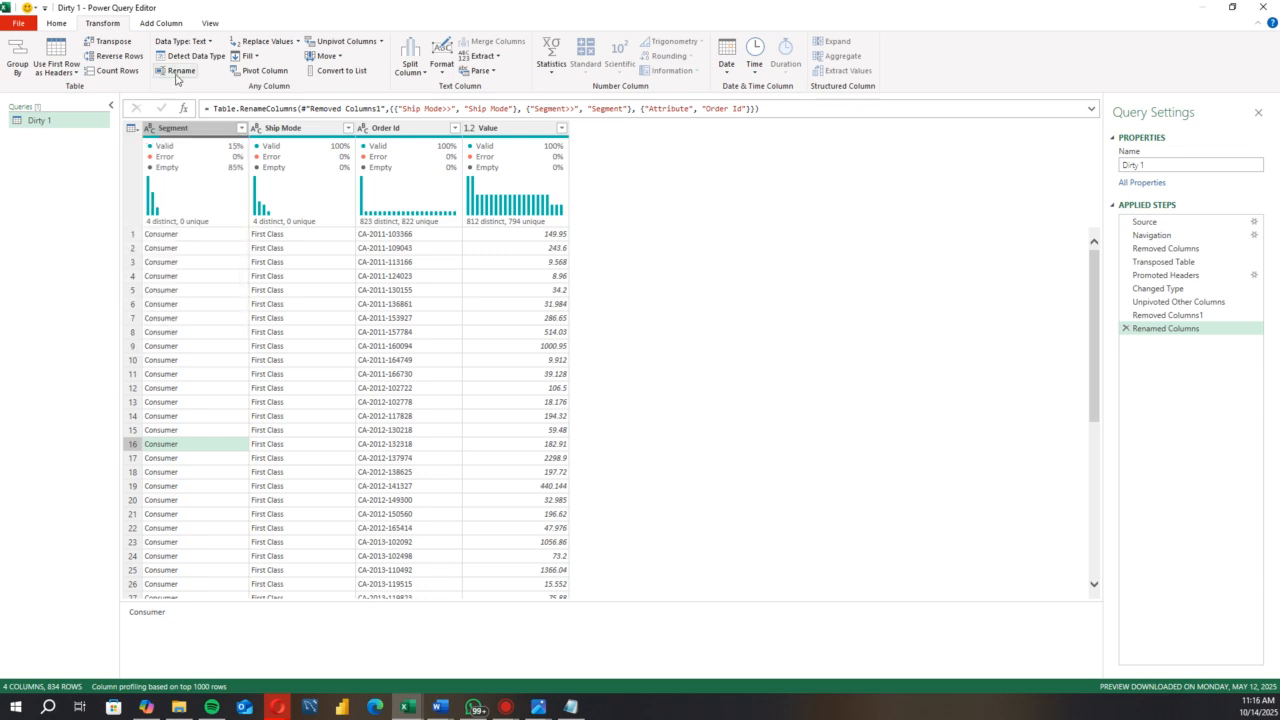
left_click(262, 78)
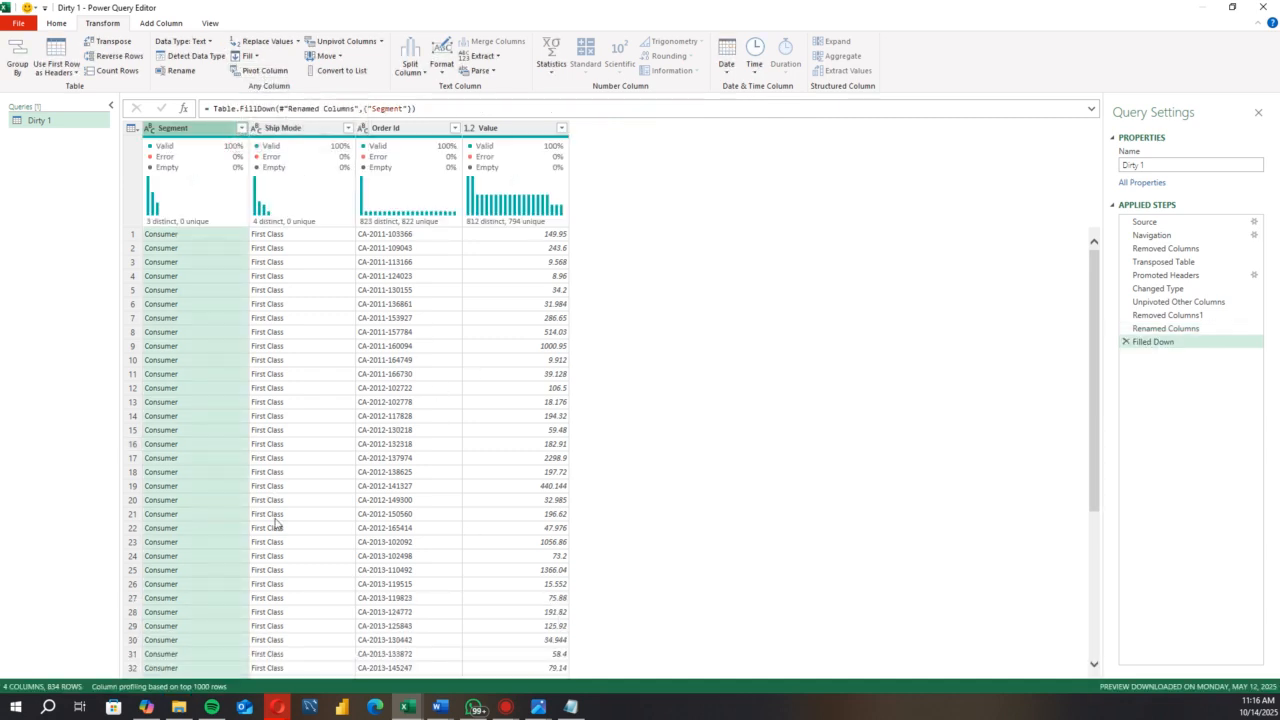
Step: Look through the filled-down rows of the query and the values available in the Ship Mode filter
scroll(308, 313, "down", 20)
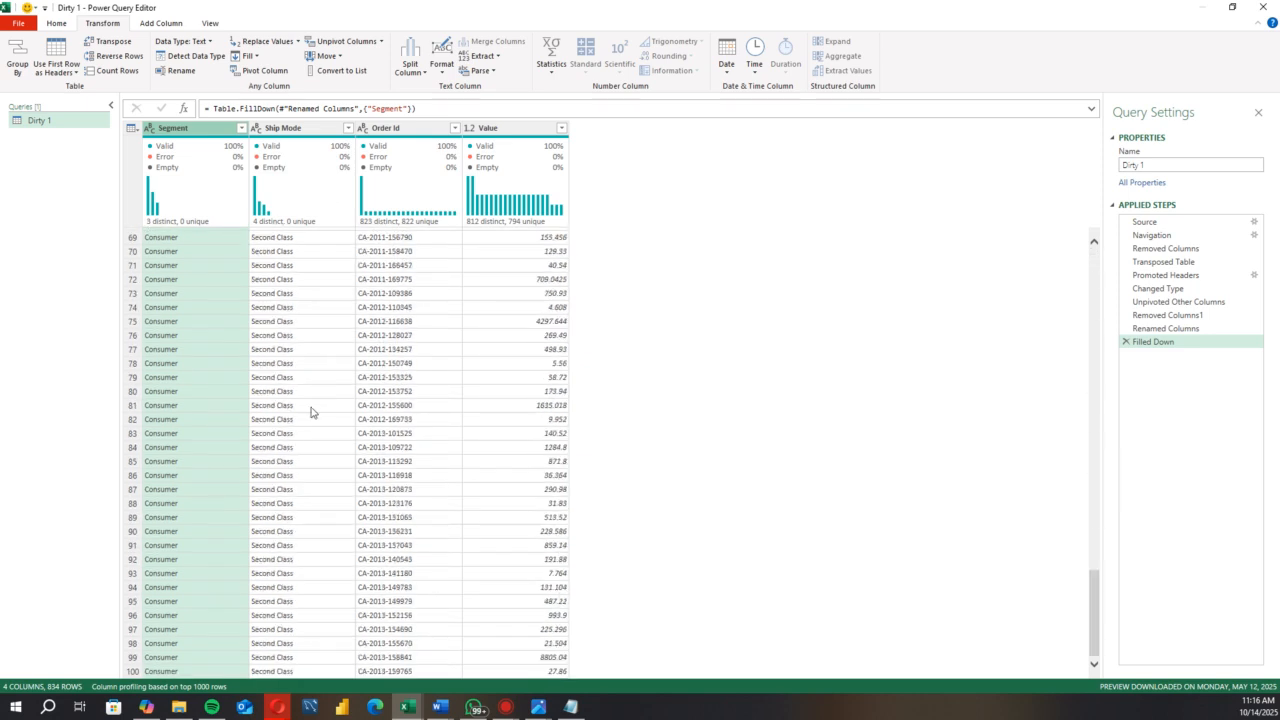
scroll(310, 409, "down", 15)
scroll(321, 388, "down", 3)
scroll(321, 388, "down", 20)
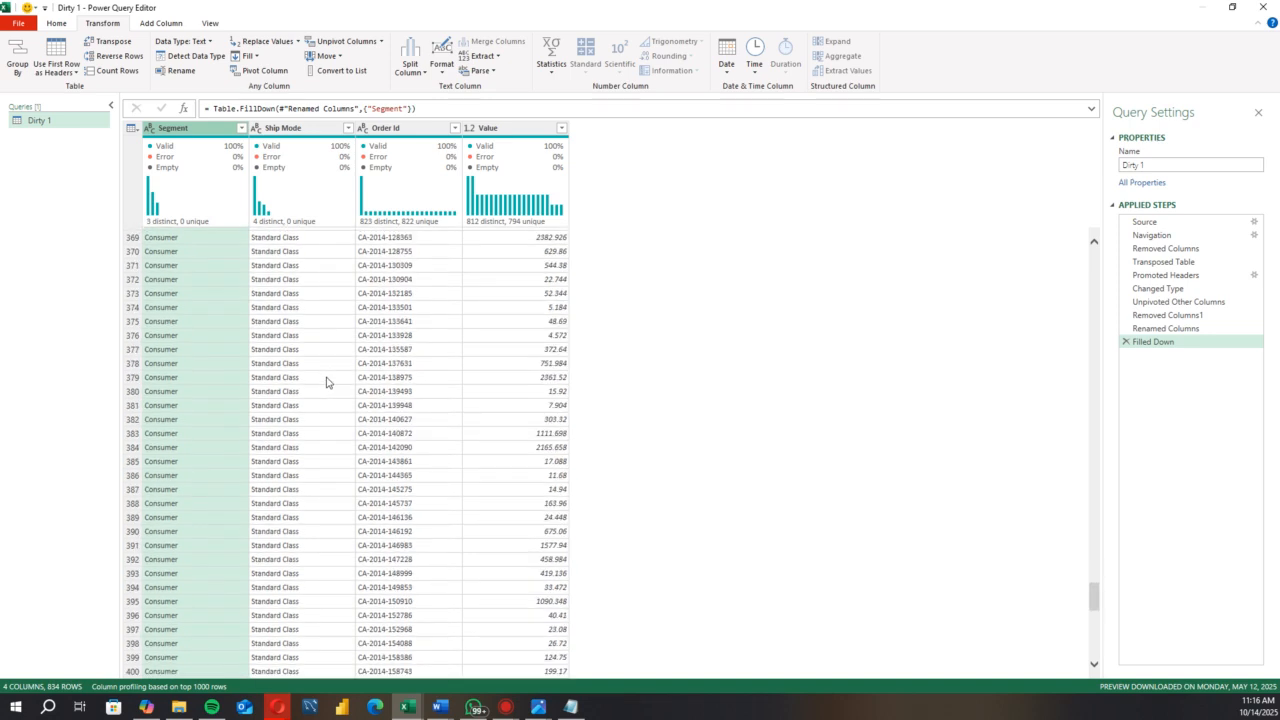
scroll(328, 380, "down", 8)
scroll(336, 365, "down", 15)
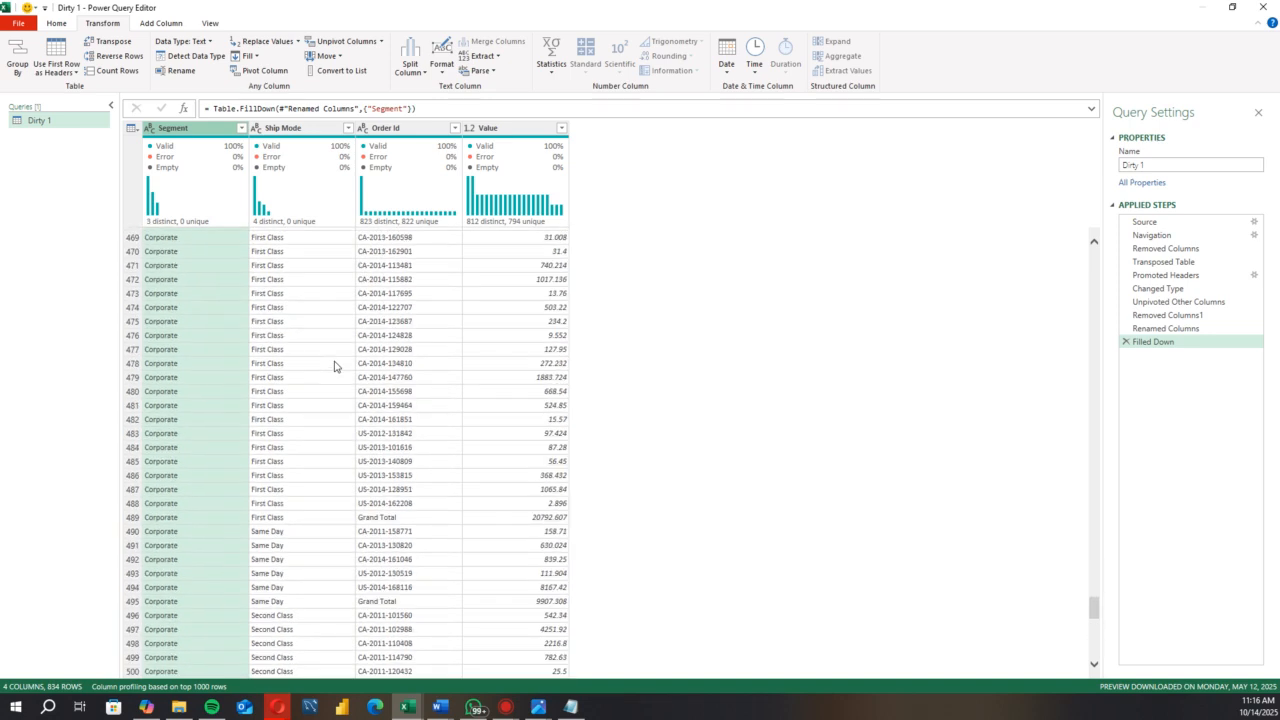
scroll(336, 367, "down", 18)
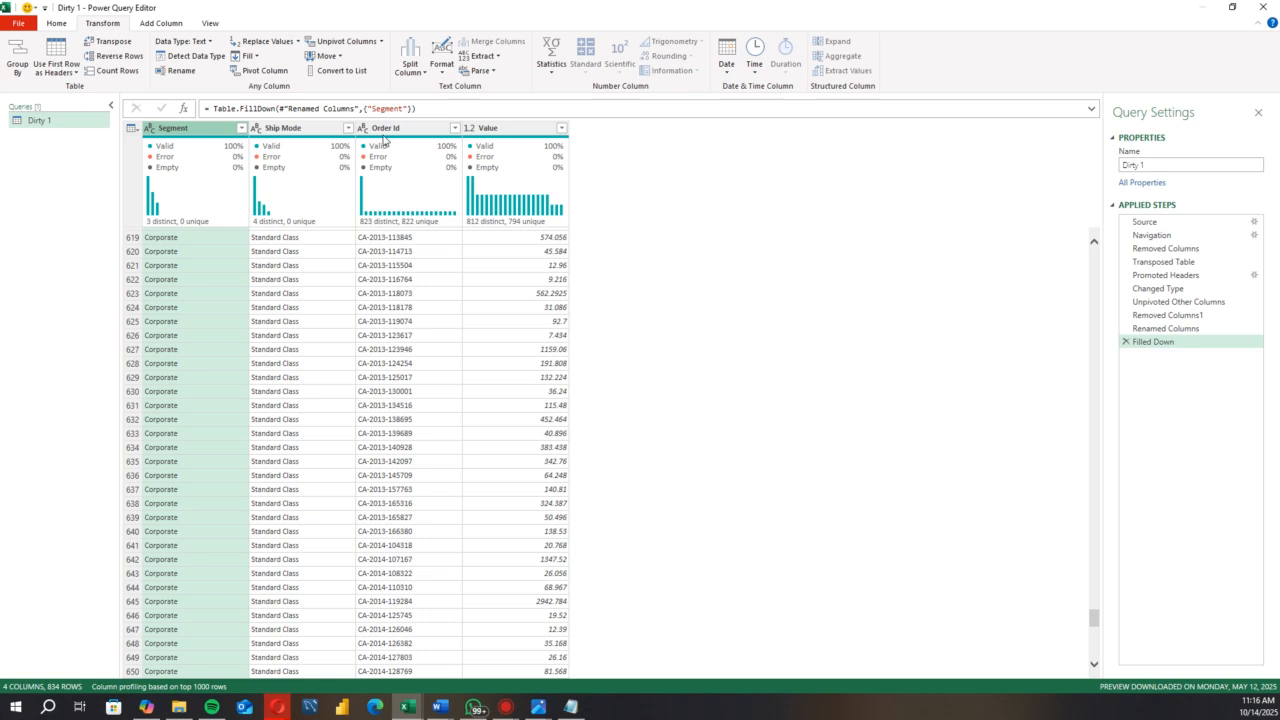
left_click(348, 129)
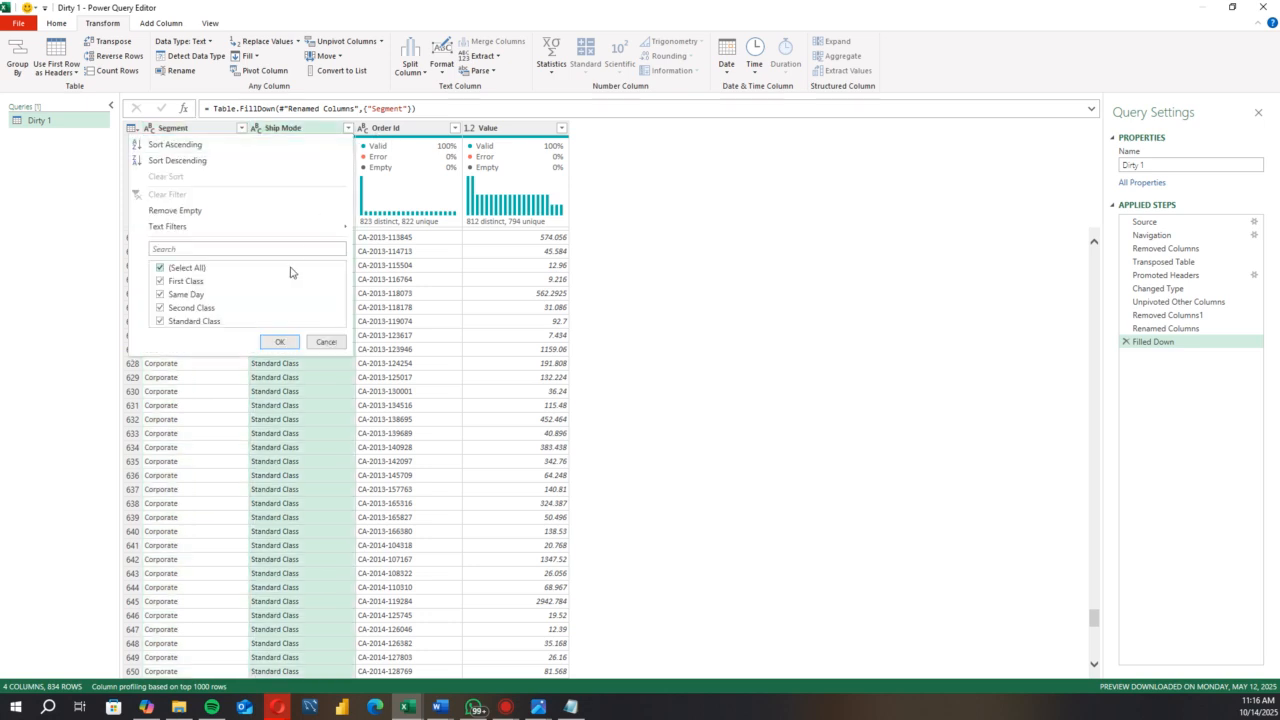
Step: Search the Order Id filter for "gra" and keep only the Grand Total rows
left_click(455, 128)
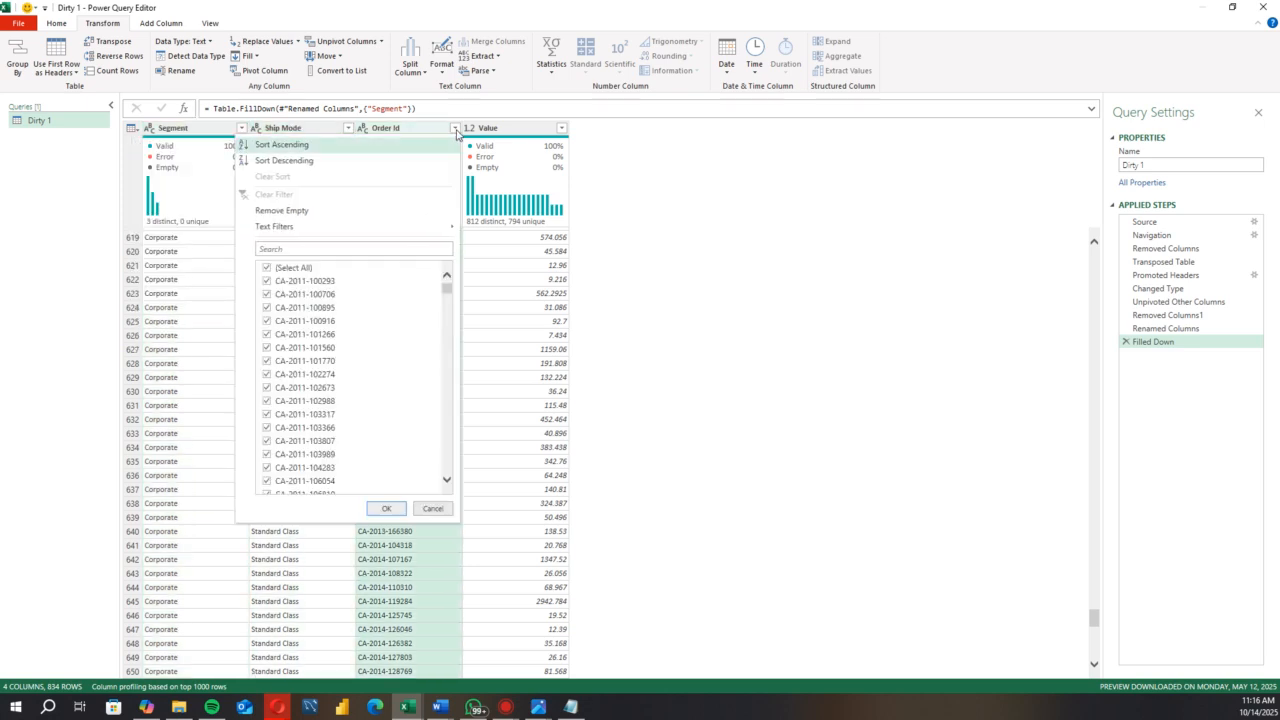
left_click_drag(446, 288, 449, 387)
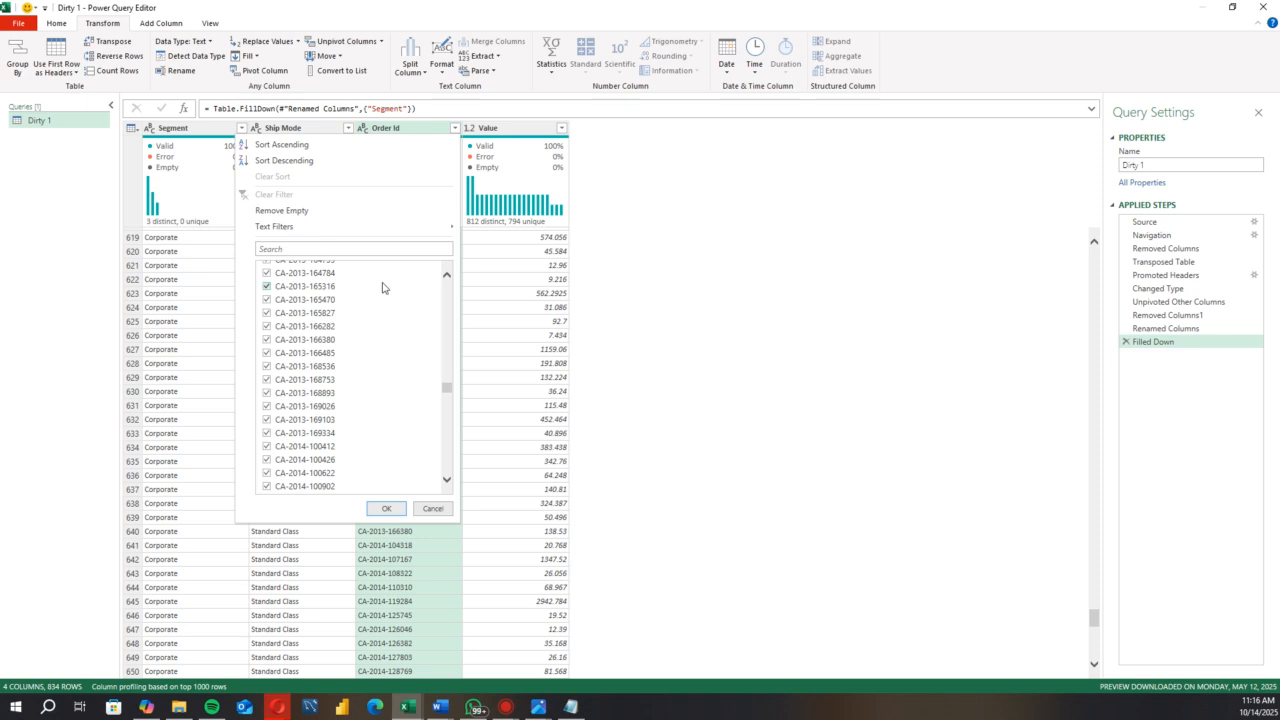
left_click(360, 247)
type("gra")
left_click(266, 269)
left_click(267, 281)
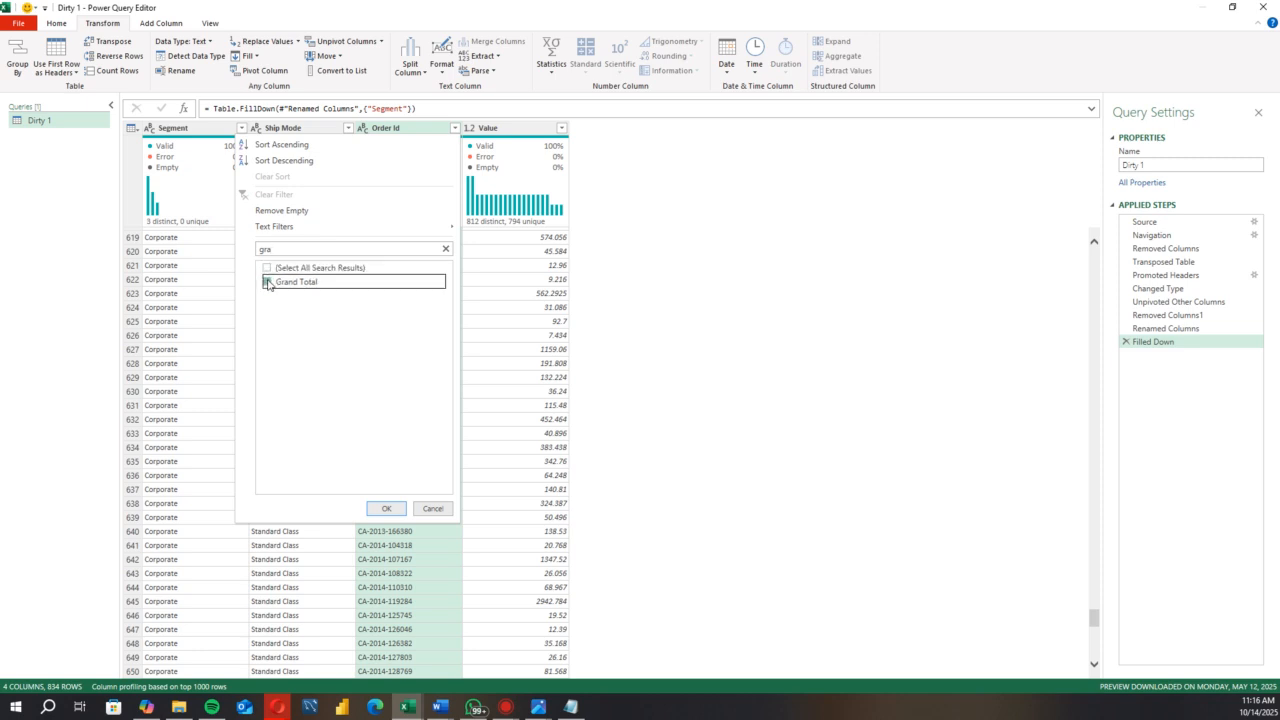
left_click(386, 508)
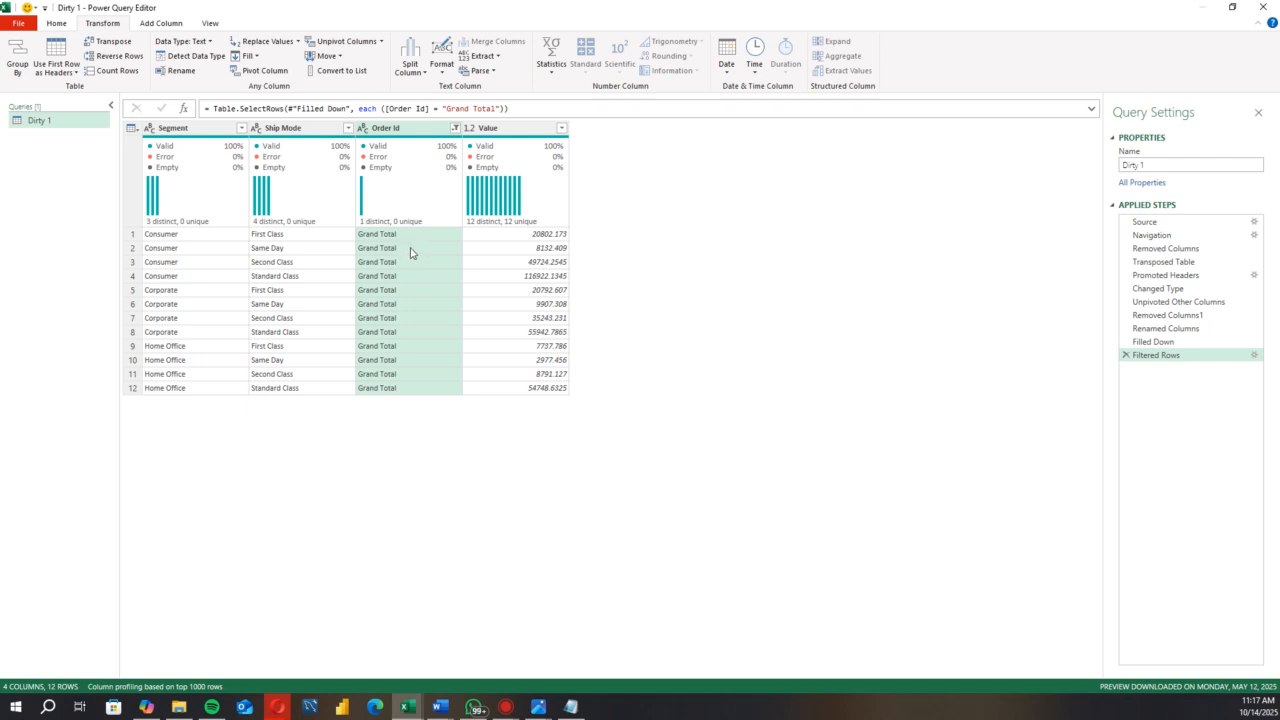
Step: Delete the Filtered Rows step that limits Order Id to Grand Total
left_click(455, 128)
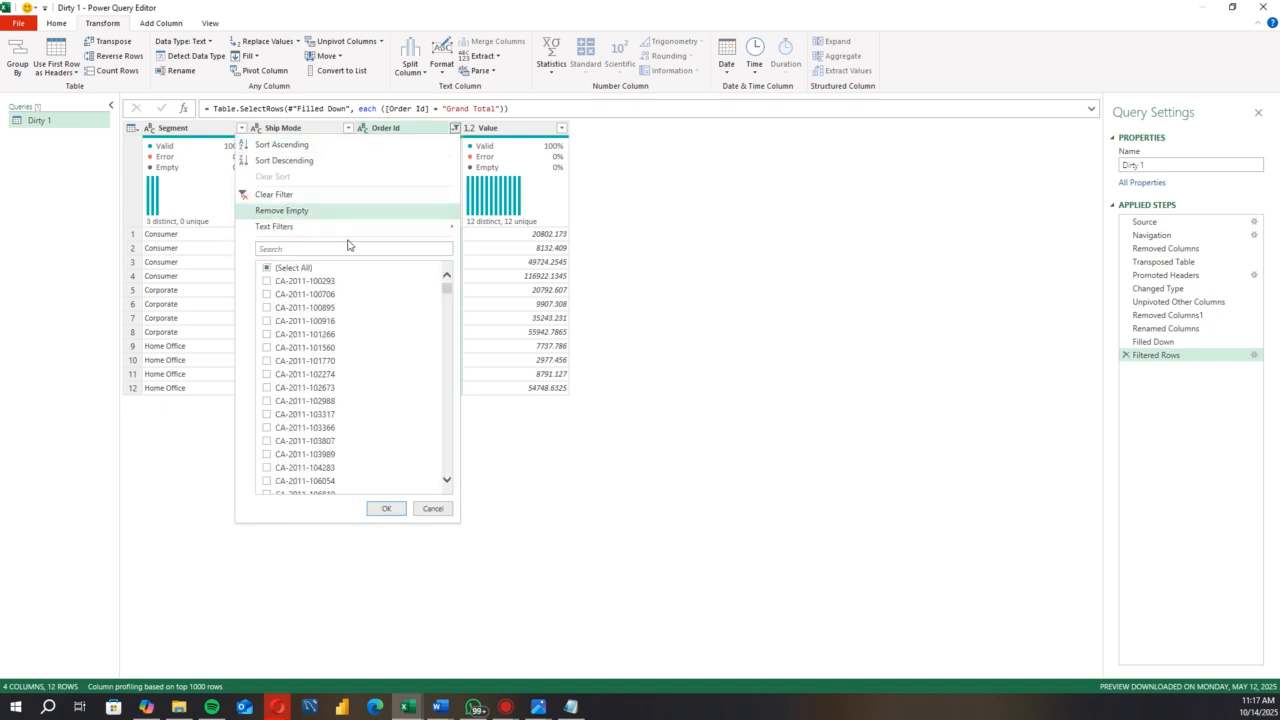
left_click(582, 451)
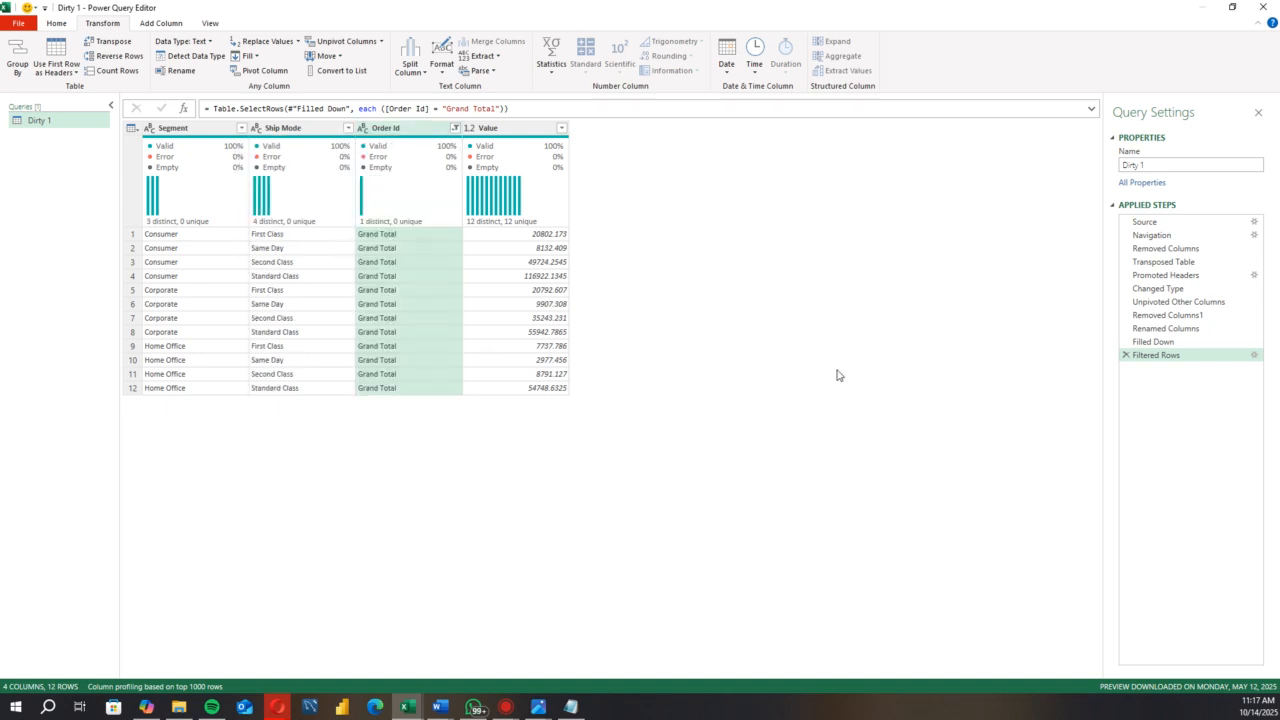
left_click(1125, 355)
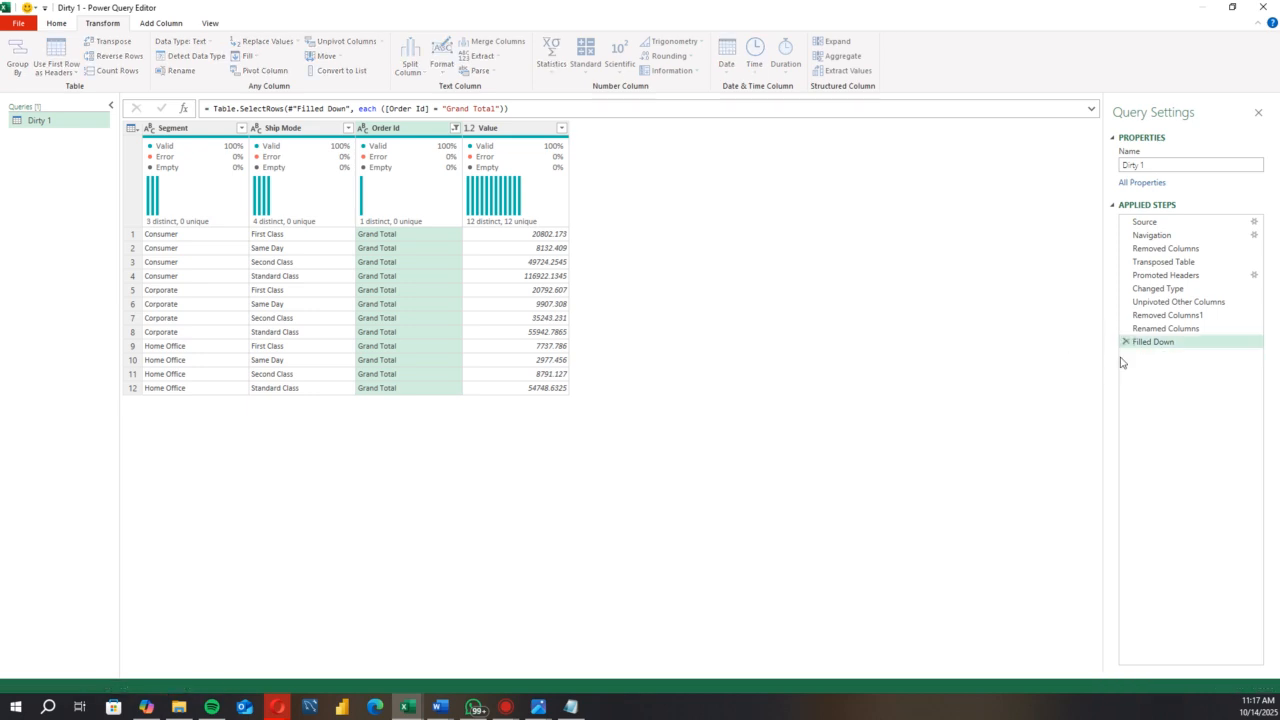
Step: Filter the Order Id column to exclude the Grand Total rows
left_click(455, 129)
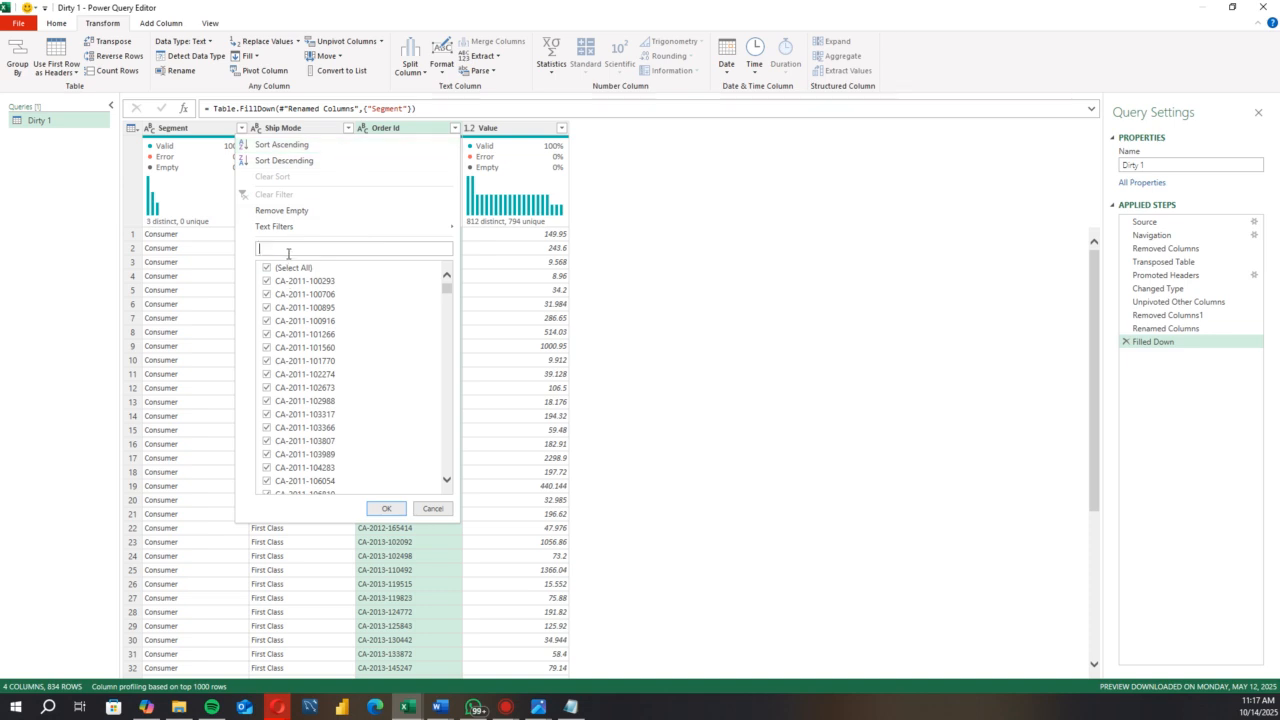
type("gr")
left_click(271, 285)
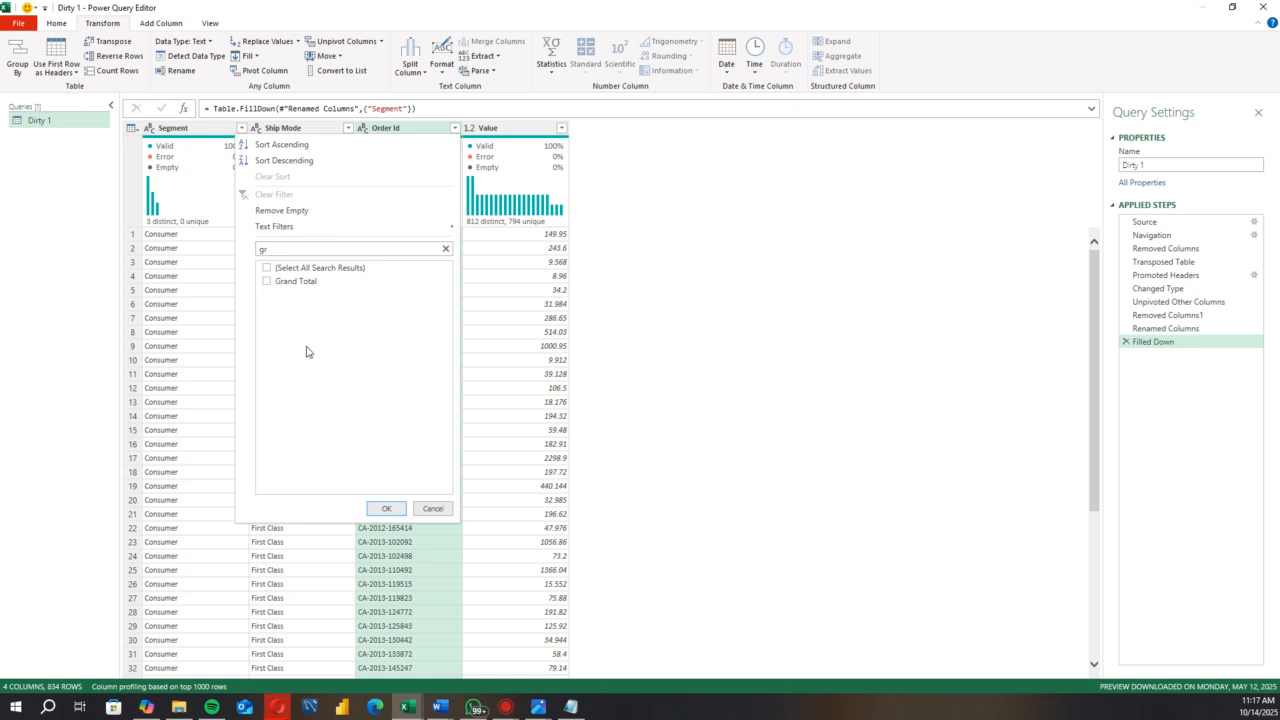
left_click(388, 508)
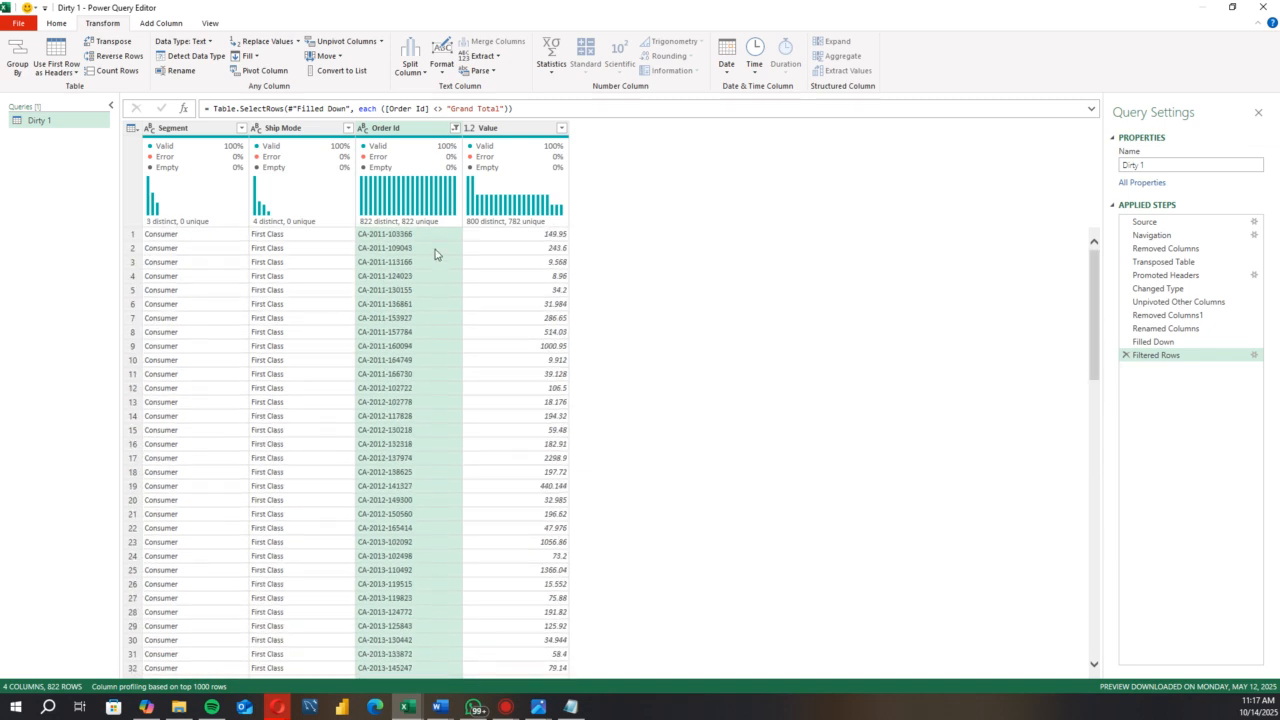
Step: Close the query editor and load the cleaned Dirty 1 query into the workbook as a table
left_click(53, 24)
left_click(20, 73)
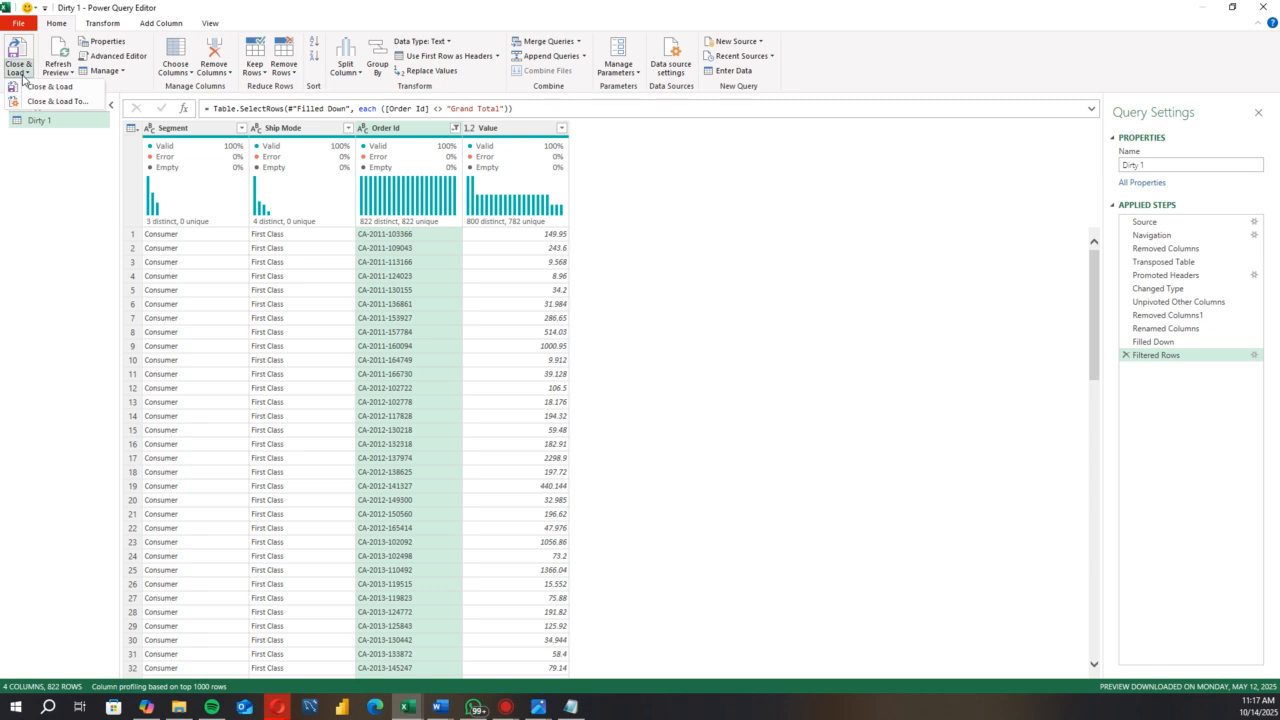
left_click(66, 92)
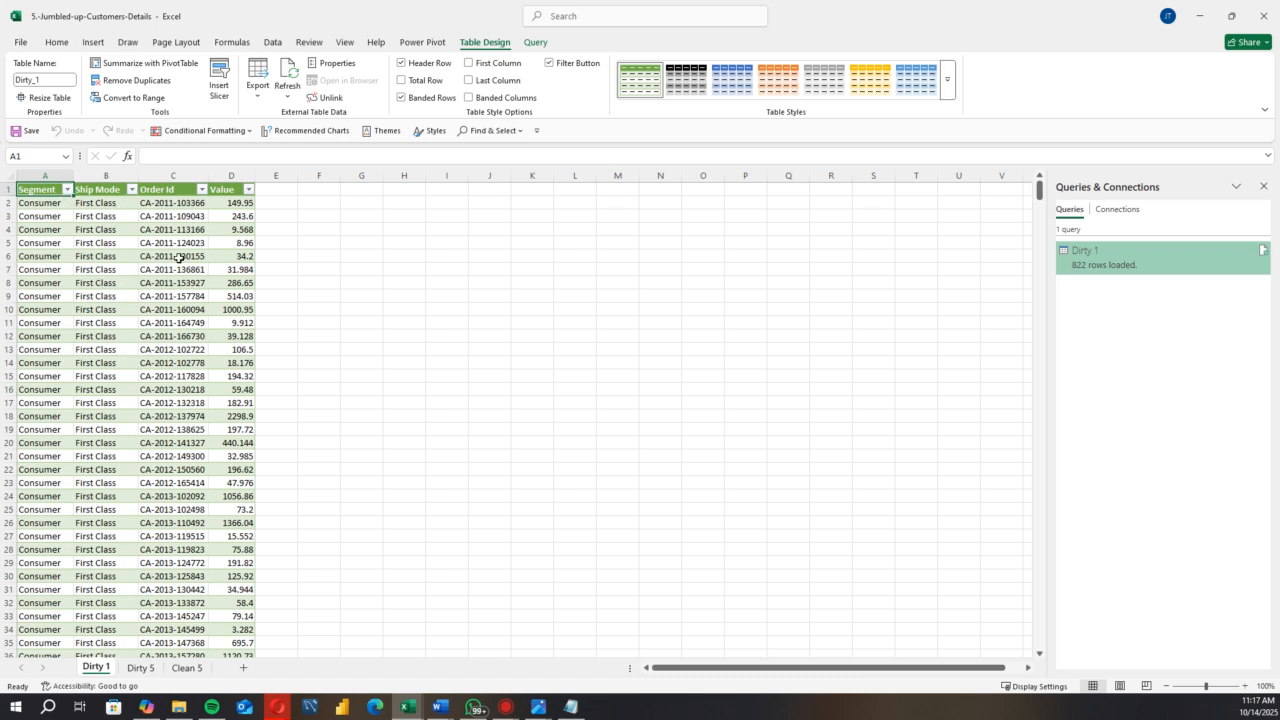
Step: Widen the Ship Mode, Segment and Order Id columns of the loaded table
left_click_drag(141, 181, 167, 181)
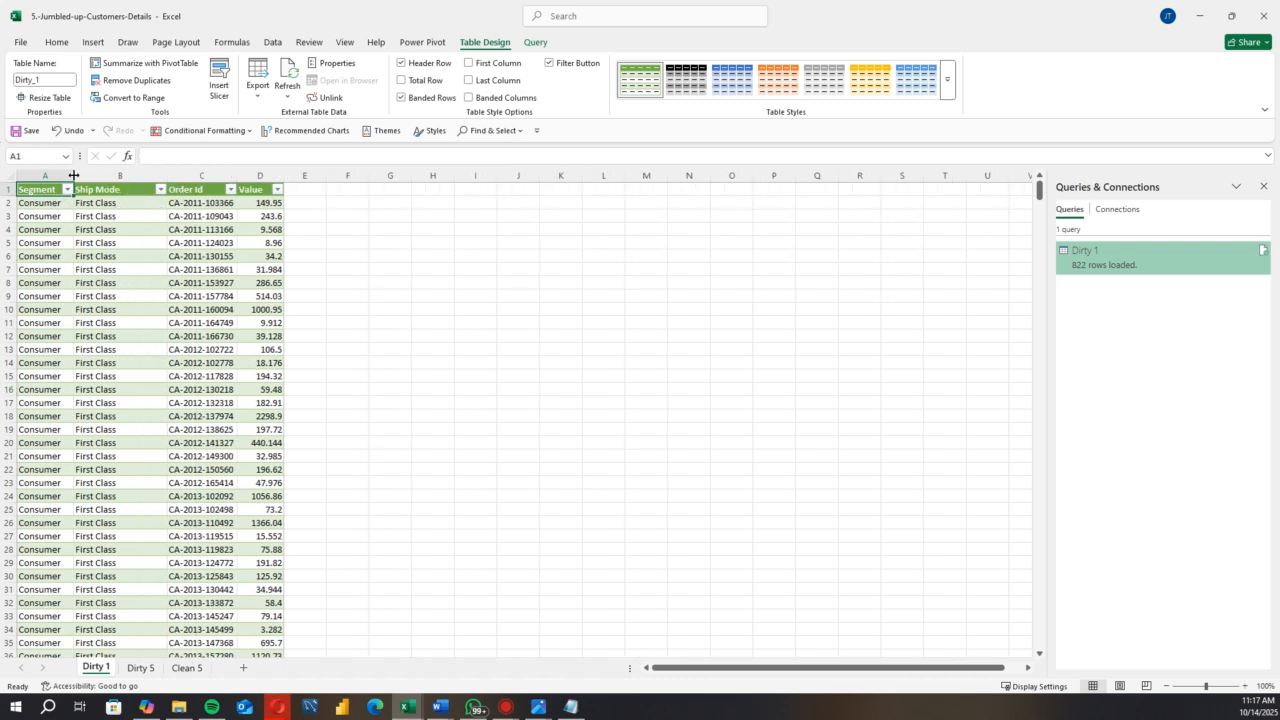
left_click_drag(68, 181, 86, 181)
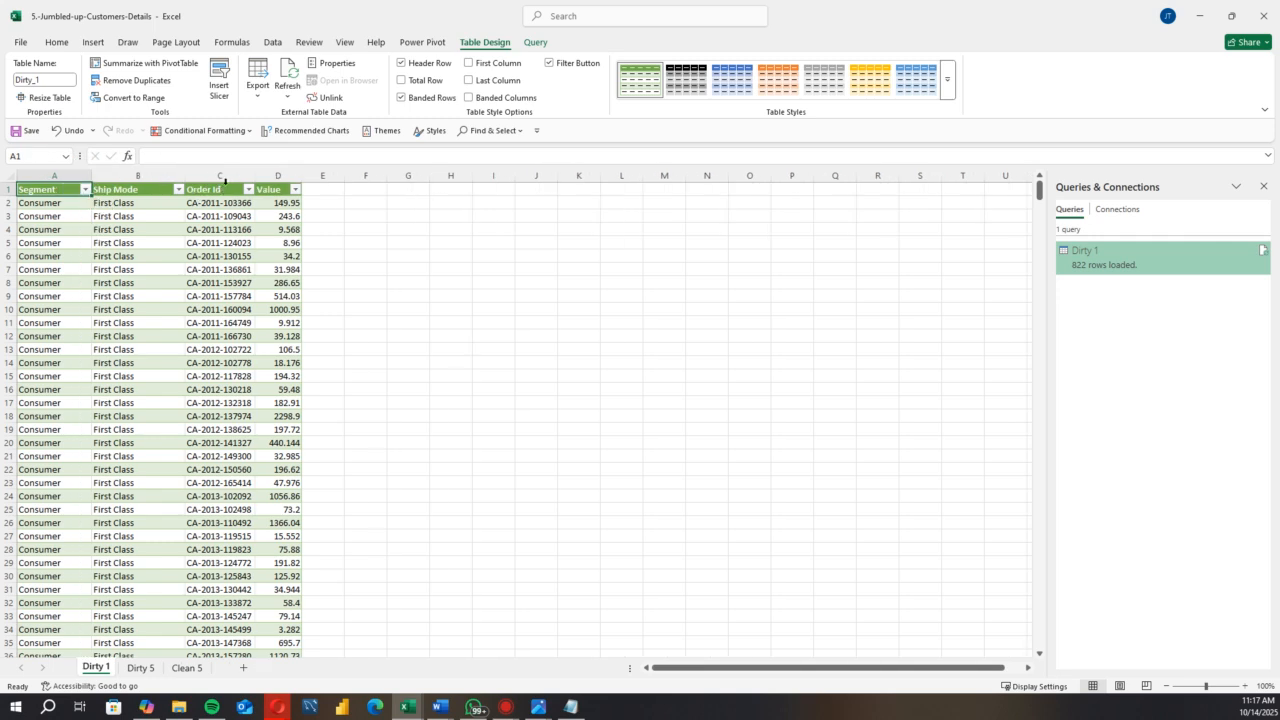
left_click_drag(257, 177, 337, 177)
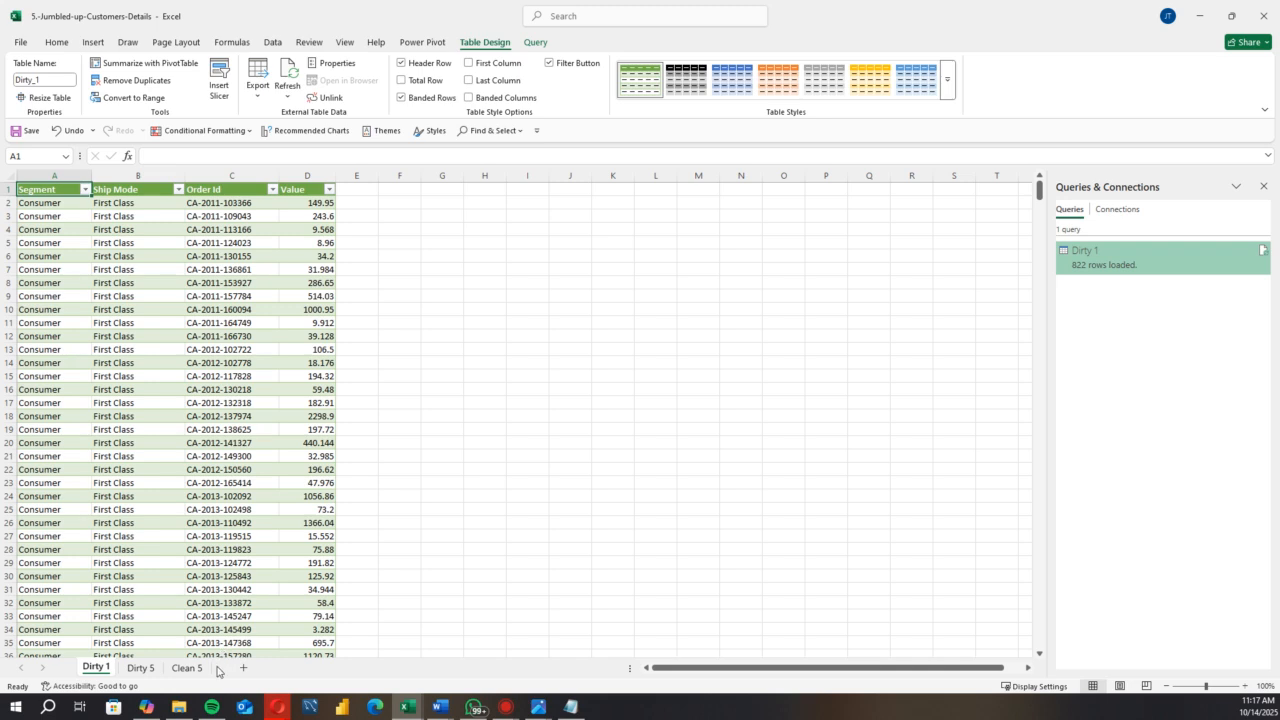